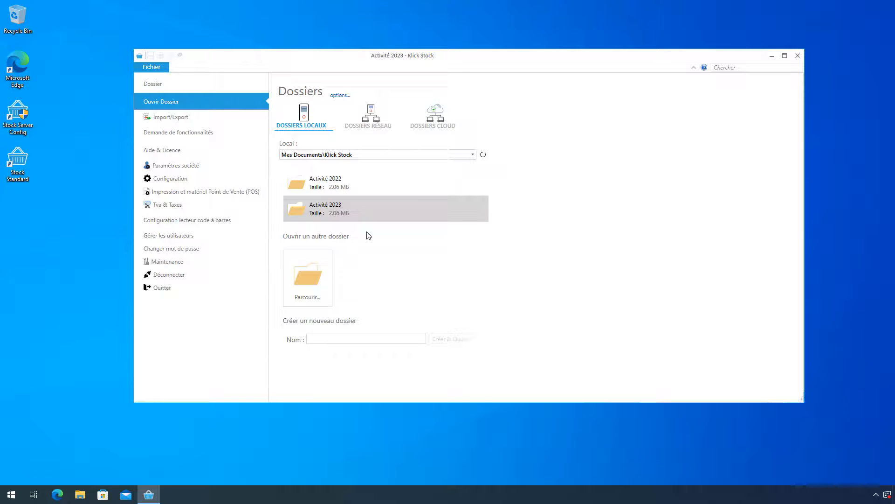
Switch to File Explorer and open the Klick Stock folder inside Documents.
{"action": "left_click", "coordinate": [79, 494]}
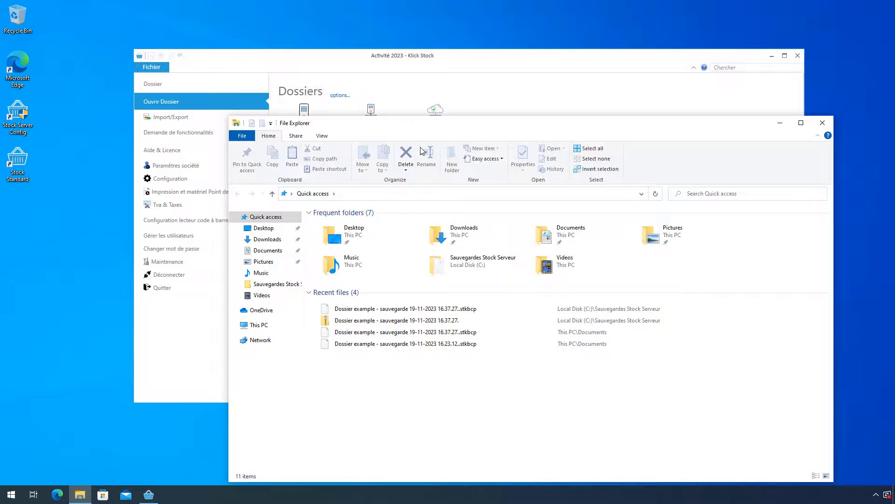
{"action": "double_click", "coordinate": [428, 128]}
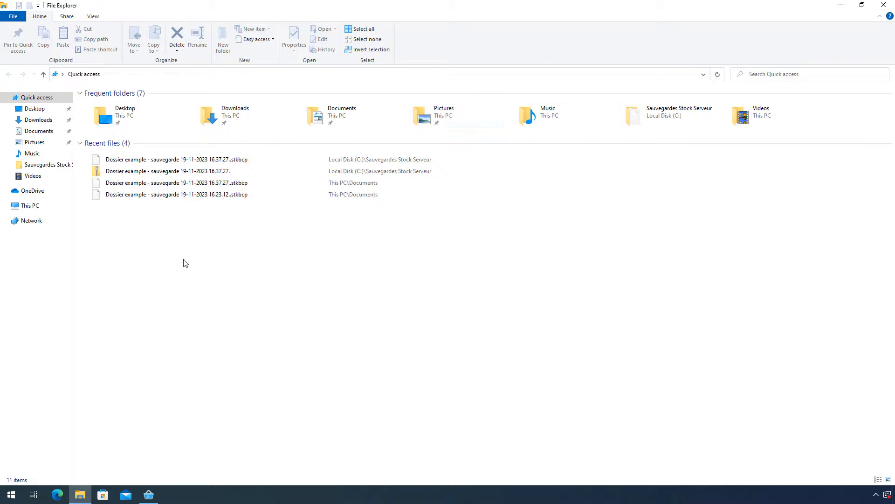
{"action": "left_click", "coordinate": [32, 134]}
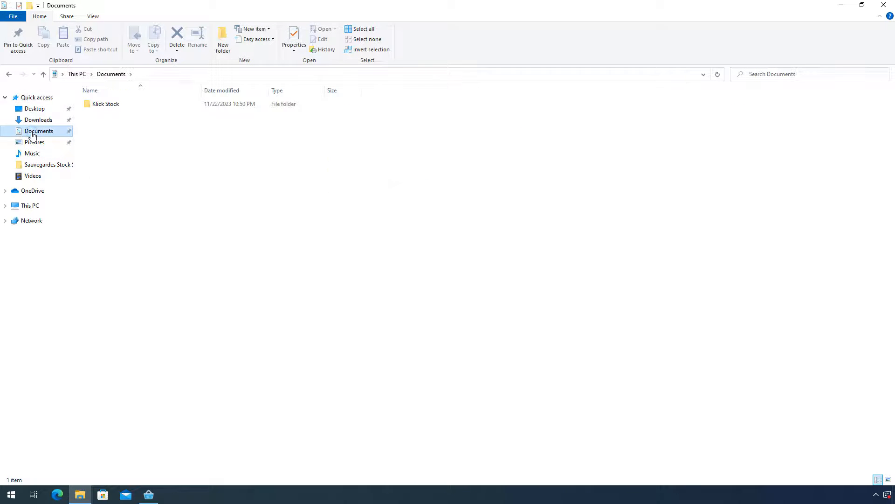
{"action": "left_click", "coordinate": [103, 108]}
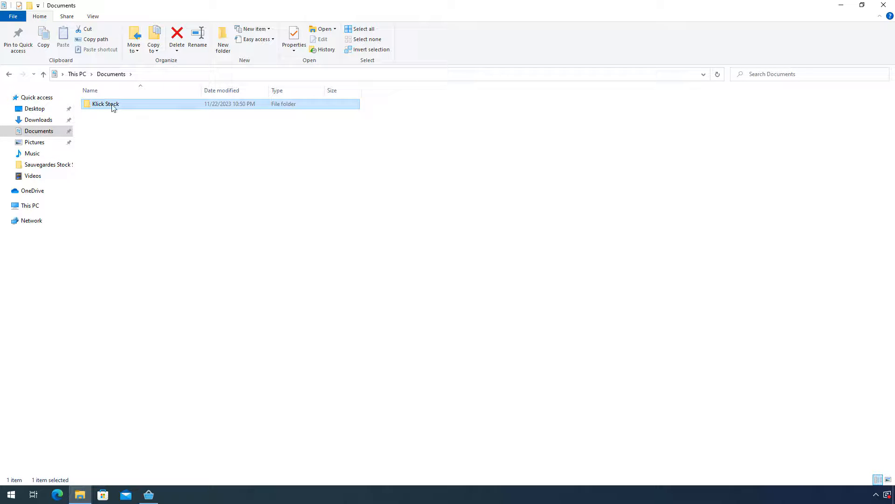
{"action": "mouse_move", "coordinate": [113, 108]}
{"action": "left_click_drag", "start_coordinate": [108, 5], "coordinate": [332, 130]}
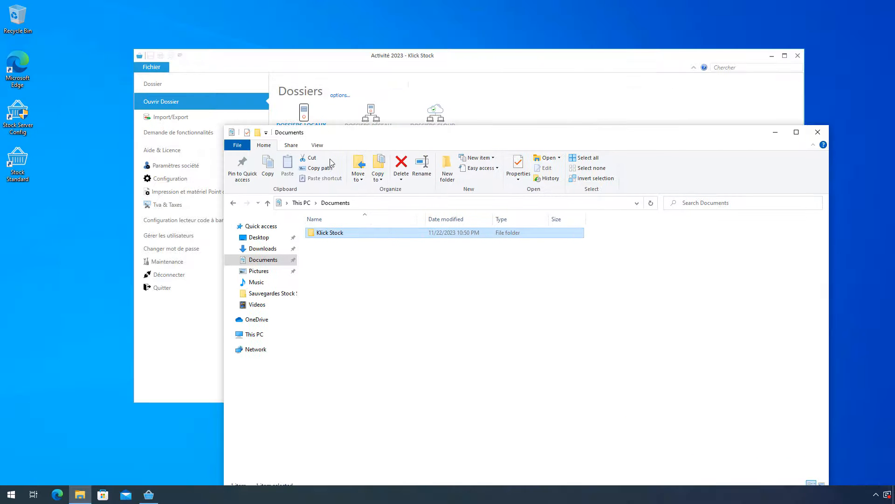
{"action": "double_click", "coordinate": [328, 233]}
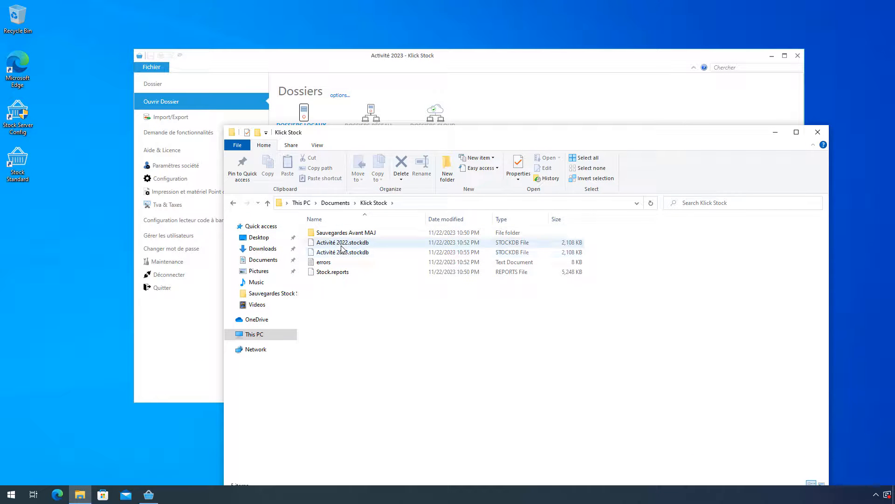
Examine the Activité 2023.stockdb, errors and Stock.reports files in the Klick Stock folder.
{"action": "double_click", "coordinate": [342, 252]}
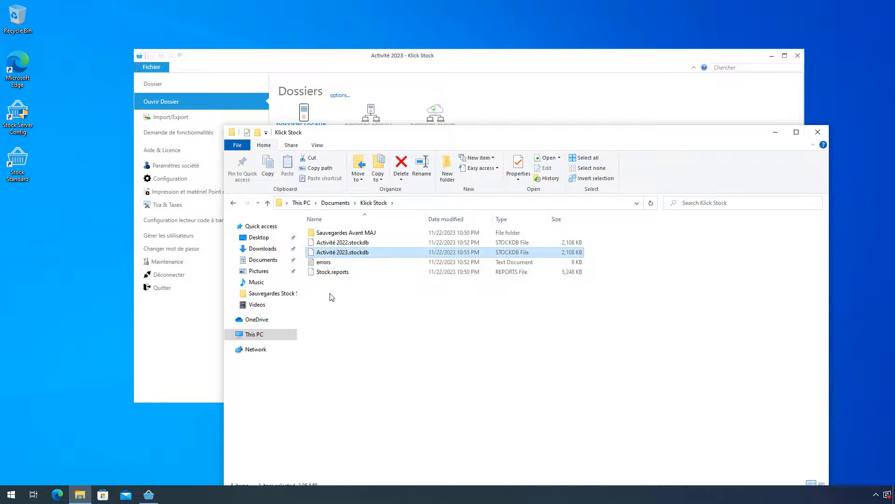
{"action": "left_click", "coordinate": [321, 263]}
{"action": "left_click", "coordinate": [322, 271]}
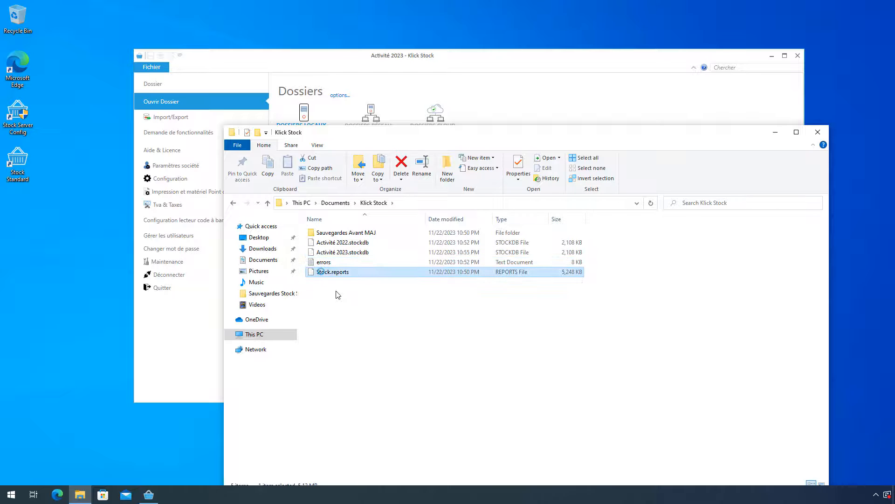
{"action": "left_click_drag", "start_coordinate": [335, 291], "coordinate": [319, 263]}
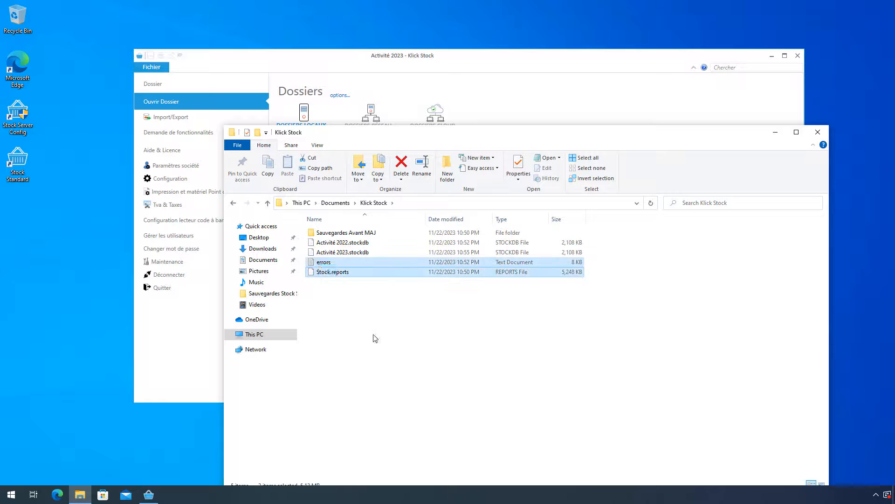
Arrange the File Explorer and Klick Stock windows side by side and select the Activité 2022.stockdb file.
{"action": "left_click_drag", "start_coordinate": [326, 137], "coordinate": [438, 142]}
{"action": "left_click", "coordinate": [477, 368]}
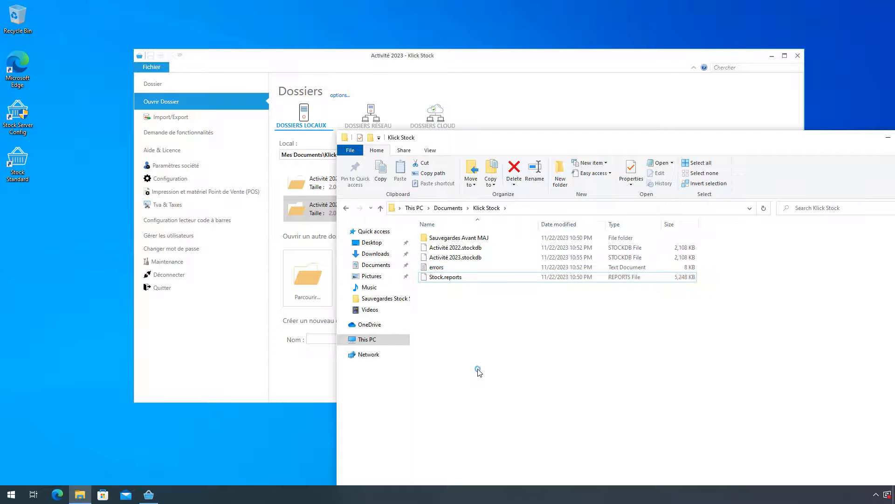
{"action": "left_click_drag", "start_coordinate": [397, 58], "coordinate": [307, 50]}
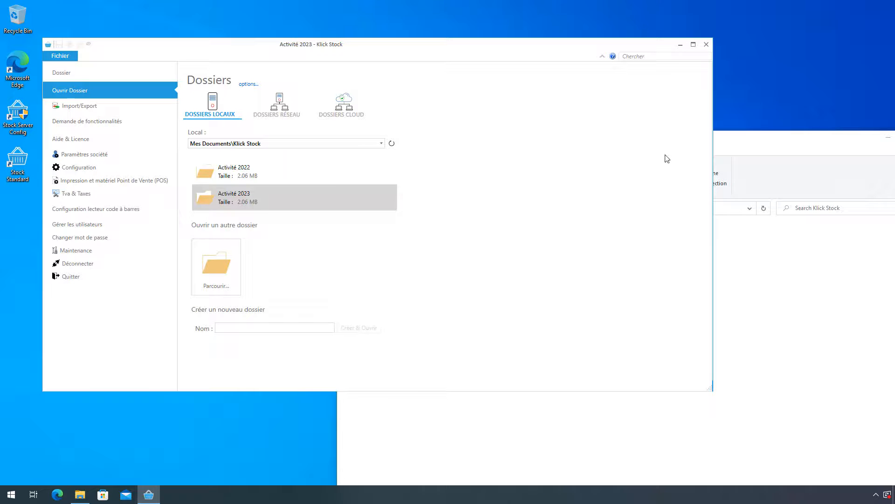
{"action": "left_click", "coordinate": [802, 163]}
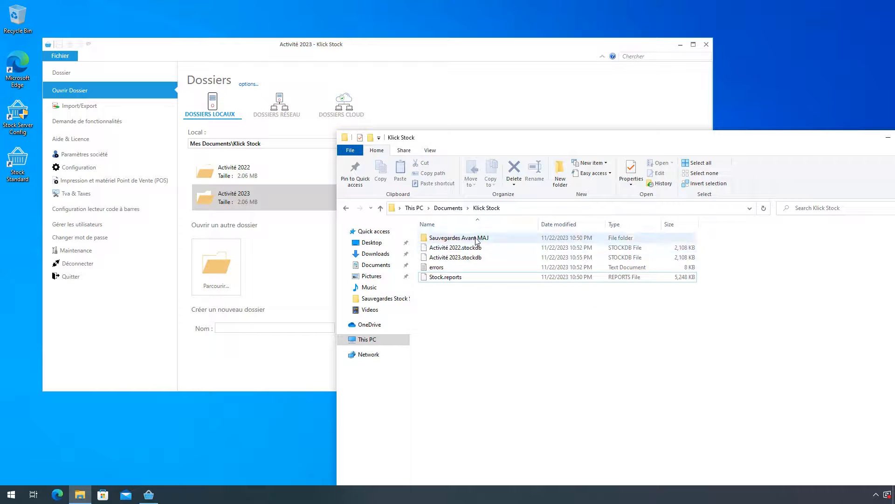
{"action": "left_click", "coordinate": [466, 248]}
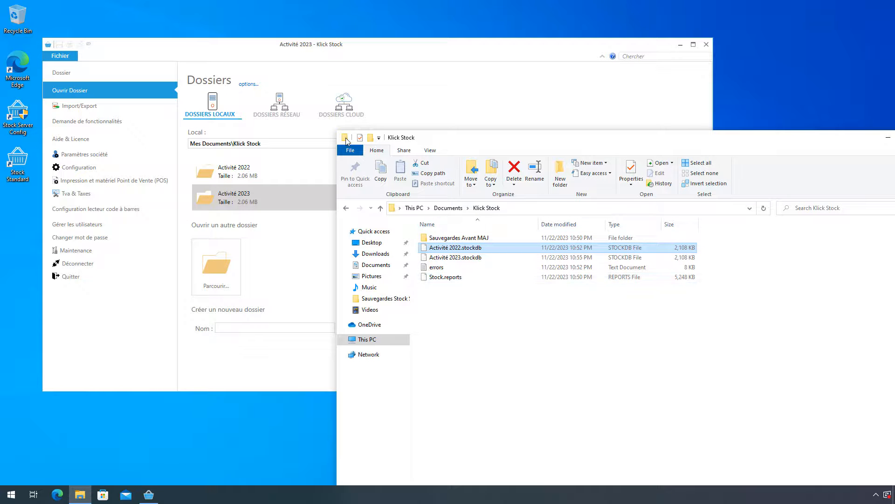
{"action": "left_click", "coordinate": [216, 266]}
{"action": "left_click", "coordinate": [216, 266]}
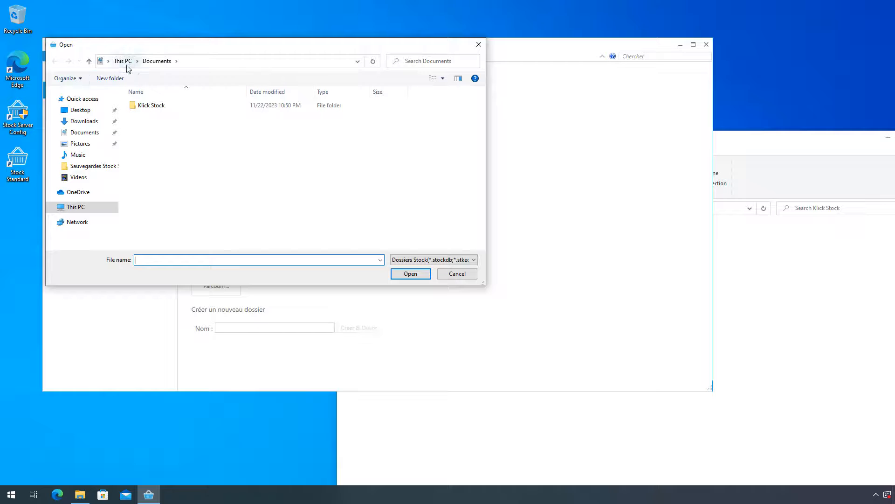
{"action": "left_click", "coordinate": [77, 110]}
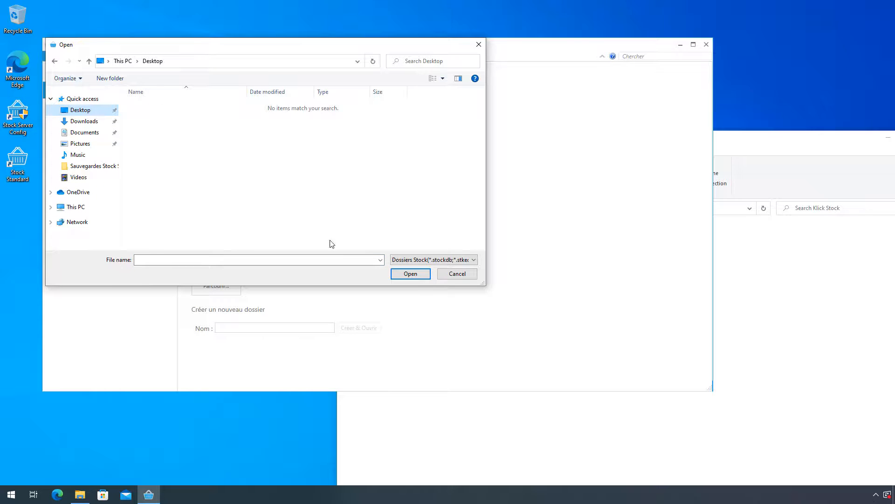
{"action": "left_click", "coordinate": [454, 276]}
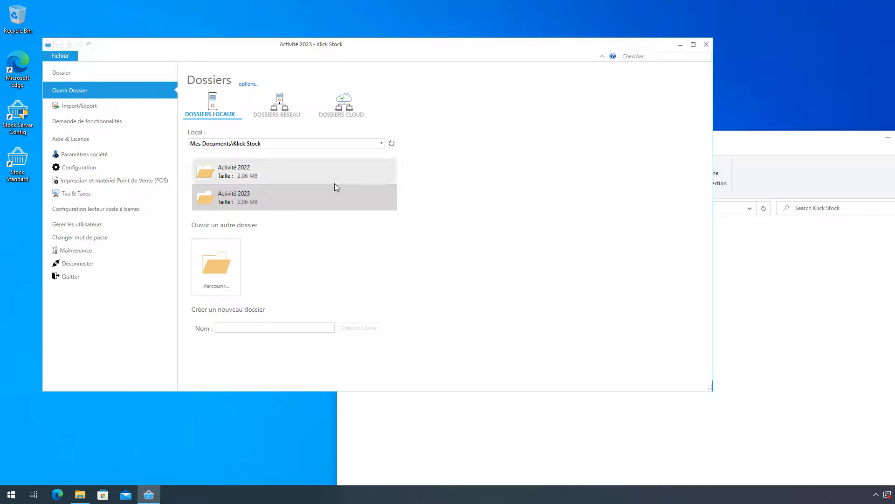
Show the open dossier's details in Klick Stock to check its name and storage path.
{"action": "left_click", "coordinate": [68, 70]}
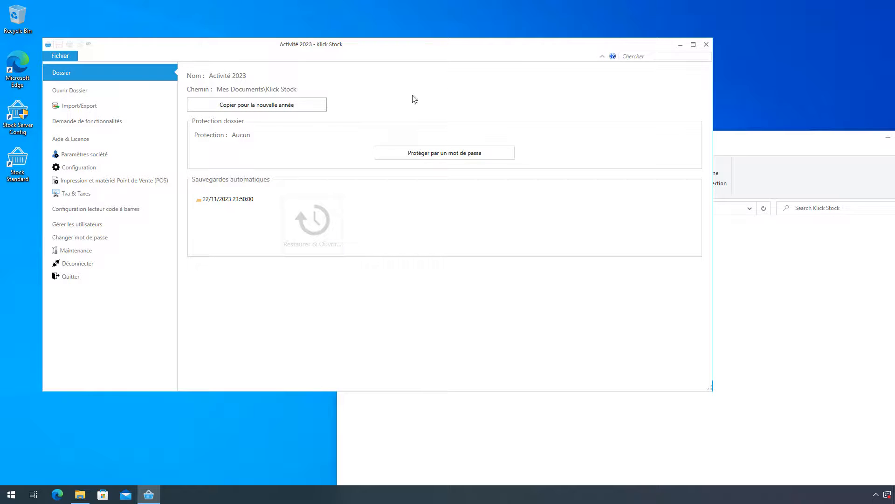
{"action": "left_click", "coordinate": [273, 91]}
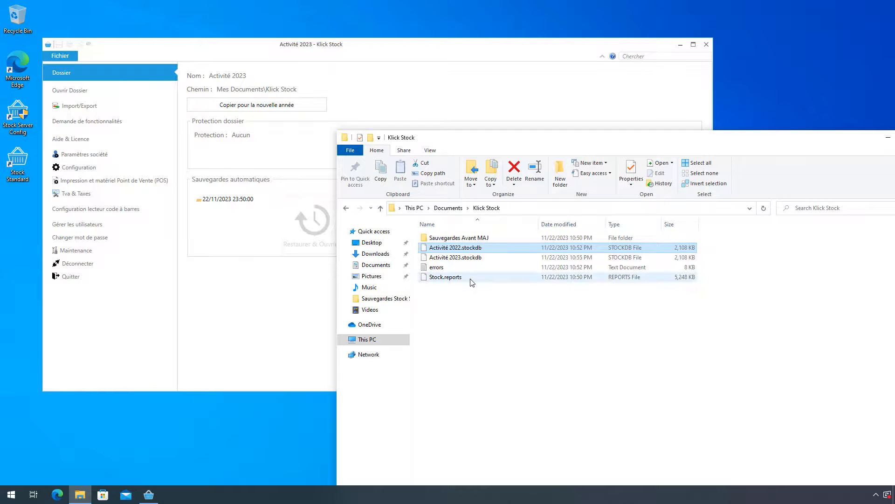
Copy the Activité 2023.stockdb file in File Explorer and go to Local Disk (C:).
{"action": "left_click", "coordinate": [461, 258]}
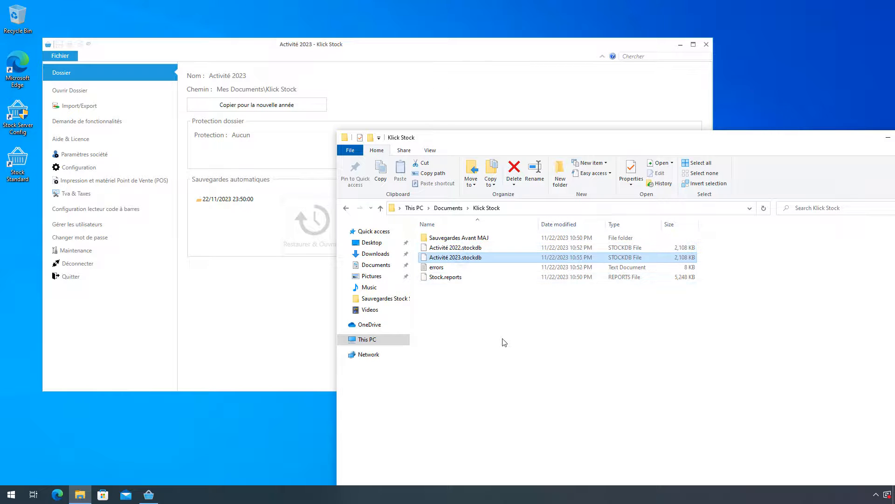
{"action": "key", "text": "ctrl+c"}
{"action": "left_click", "coordinate": [419, 210]}
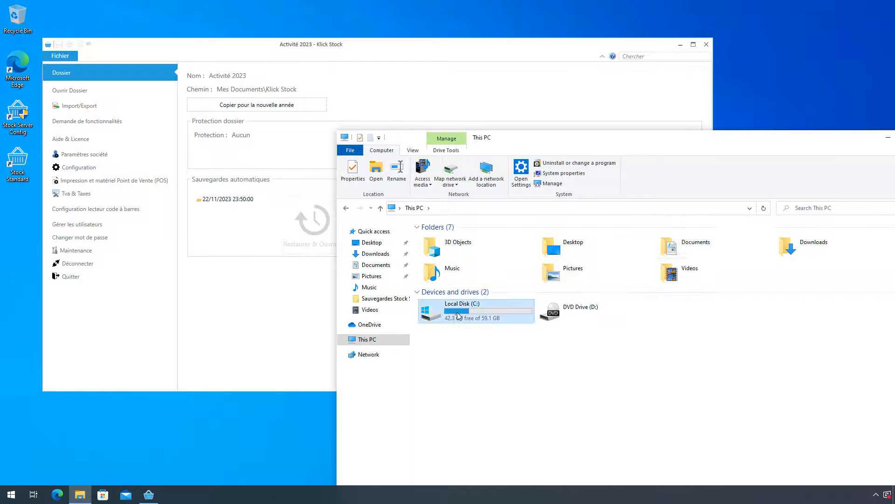
{"action": "double_click", "coordinate": [458, 316]}
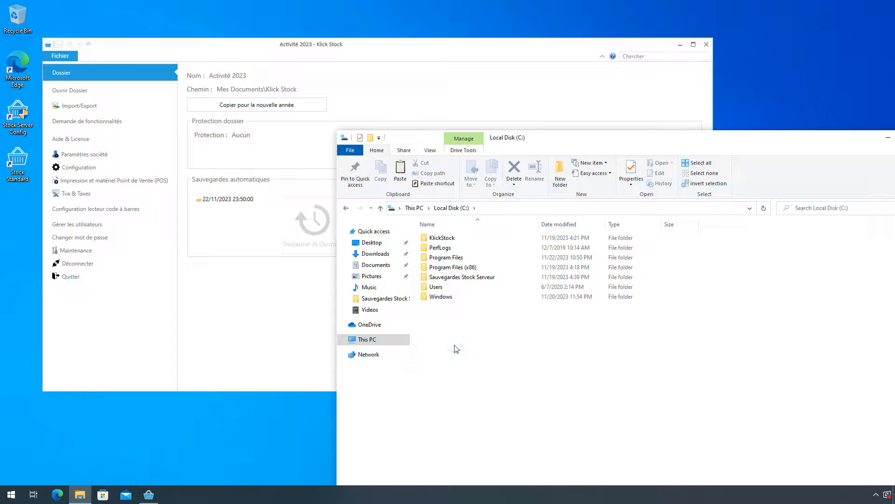
Create a folder named "Un autre chemain" on Local Disk (C:) and paste the copied Activité 2023.stockdb file into it.
{"action": "key", "text": "ctrl+shift+n"}
{"action": "type", "text": "Un"}
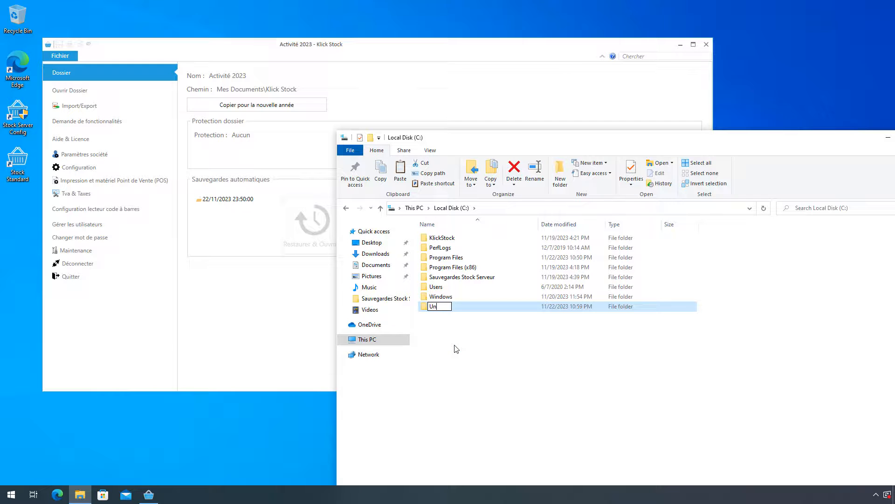
{"action": "type", "text": " aute"}
{"action": "key", "text": "BackSpace"}
{"action": "type", "text": "re che"}
{"action": "key", "text": "BackSpace"}
{"action": "type", "text": "hemain"}
{"action": "key", "text": "Return"}
{"action": "key", "text": "Return"}
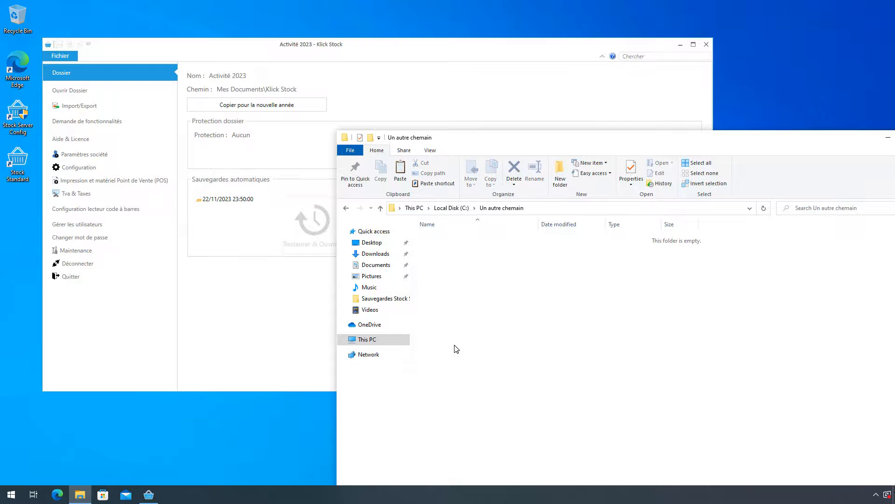
{"action": "key", "text": "ctrl+v"}
{"action": "left_click", "coordinate": [469, 327]}
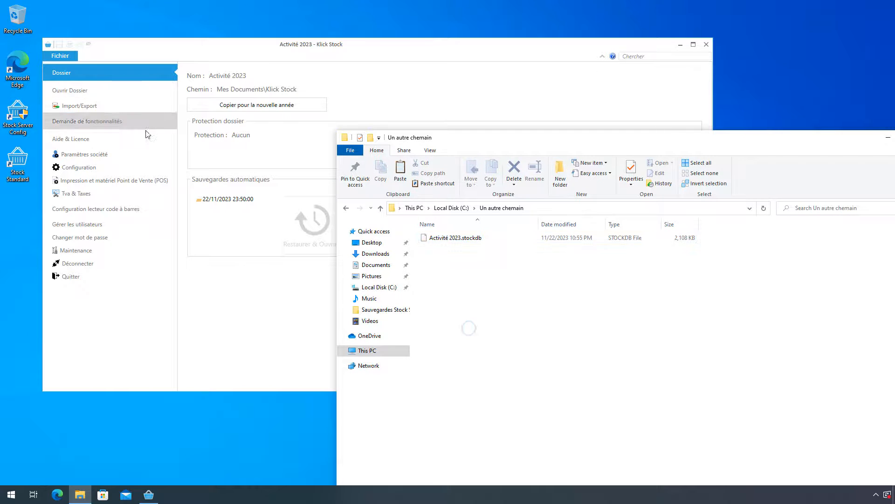
Browse for another dossier in Klick Stock and open Activité 2023.stockdb from C:\Un autre chemain.
{"action": "left_click", "coordinate": [109, 90]}
{"action": "left_click", "coordinate": [230, 279]}
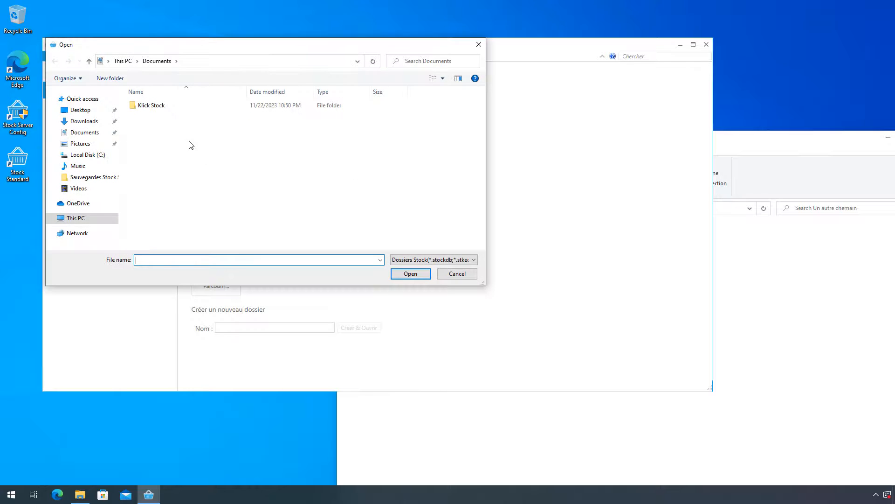
{"action": "left_click", "coordinate": [90, 157]}
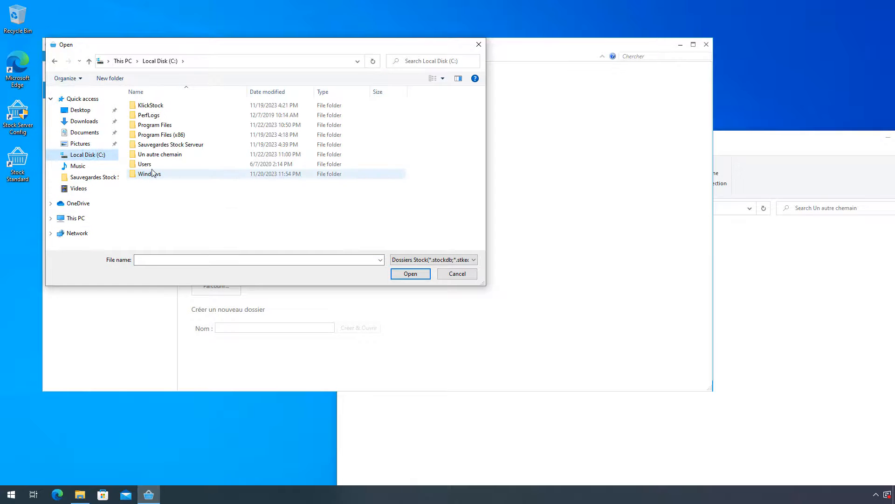
{"action": "double_click", "coordinate": [173, 154]}
{"action": "left_click", "coordinate": [184, 106]}
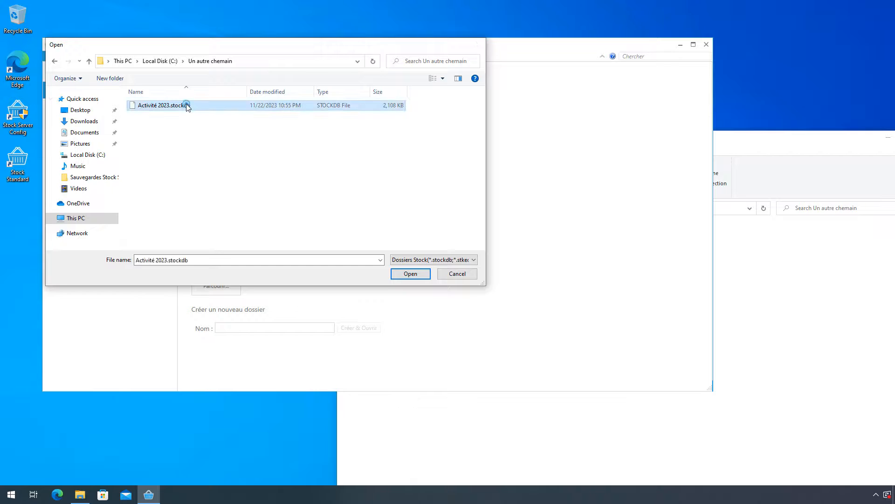
{"action": "left_click", "coordinate": [410, 274]}
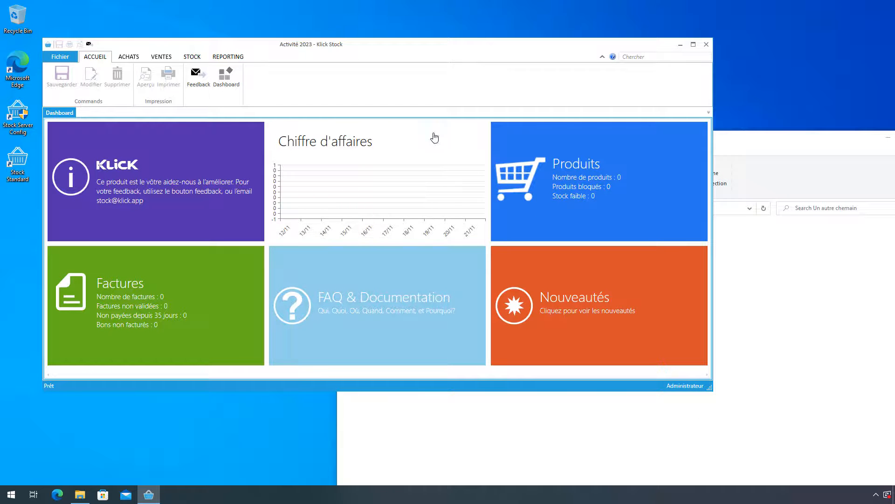
Compare the open dossier's path in Klick Stock with the copied file's location in File Explorer.
{"action": "left_click", "coordinate": [812, 186]}
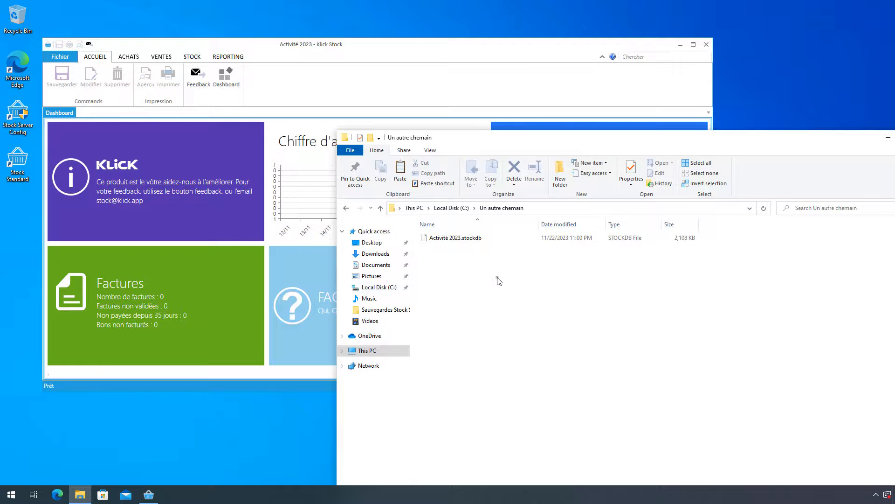
{"action": "left_click", "coordinate": [385, 73]}
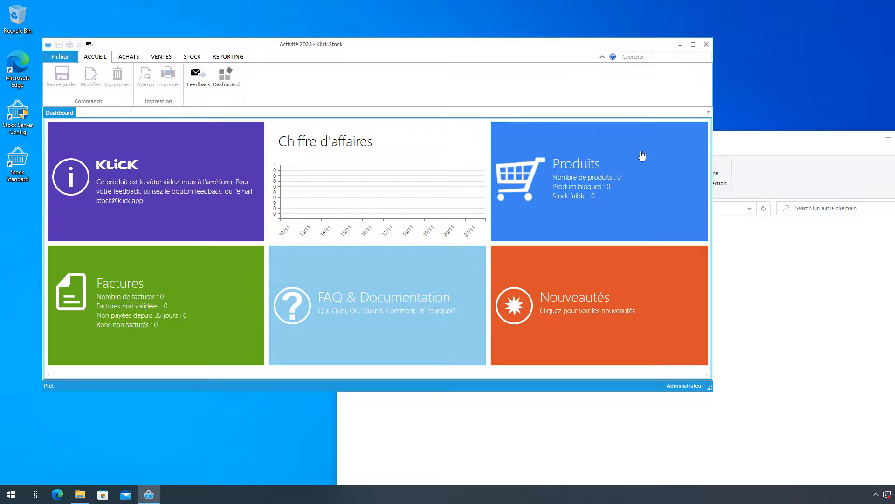
{"action": "left_click", "coordinate": [59, 55]}
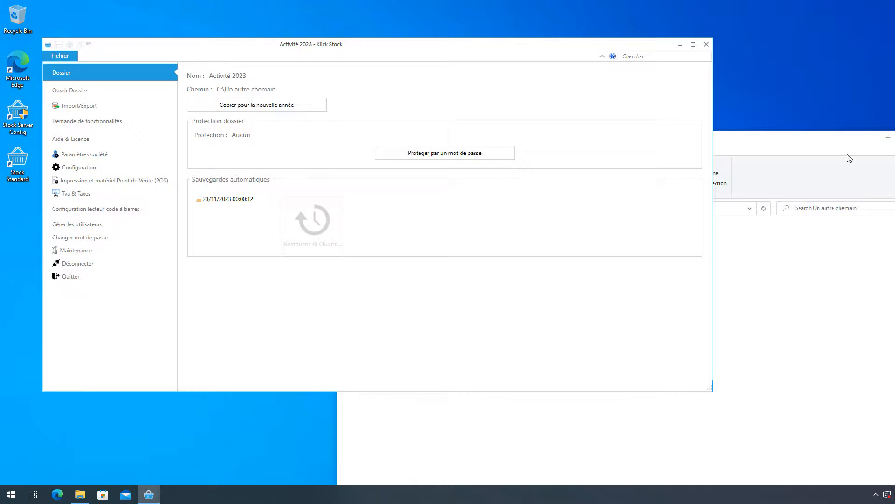
{"action": "left_click_drag", "start_coordinate": [838, 142], "coordinate": [494, 156]}
{"action": "left_click", "coordinate": [595, 152]}
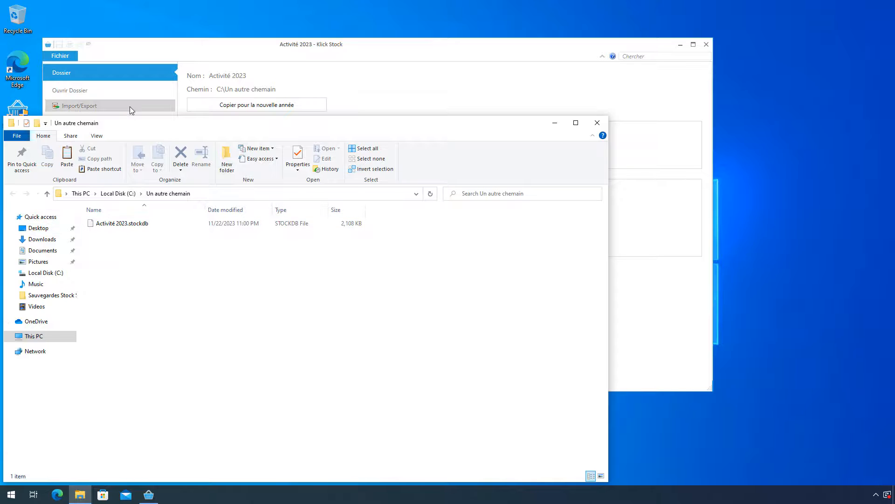
Open the local dossier Activité 2022 in Klick Stock and return to the Un autre chemain folder in File Explorer.
{"action": "left_click", "coordinate": [85, 90]}
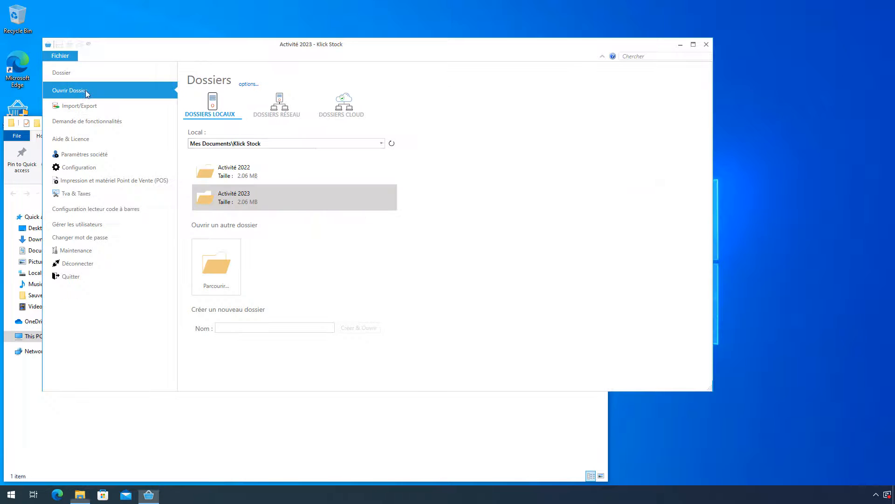
{"action": "left_click", "coordinate": [250, 174]}
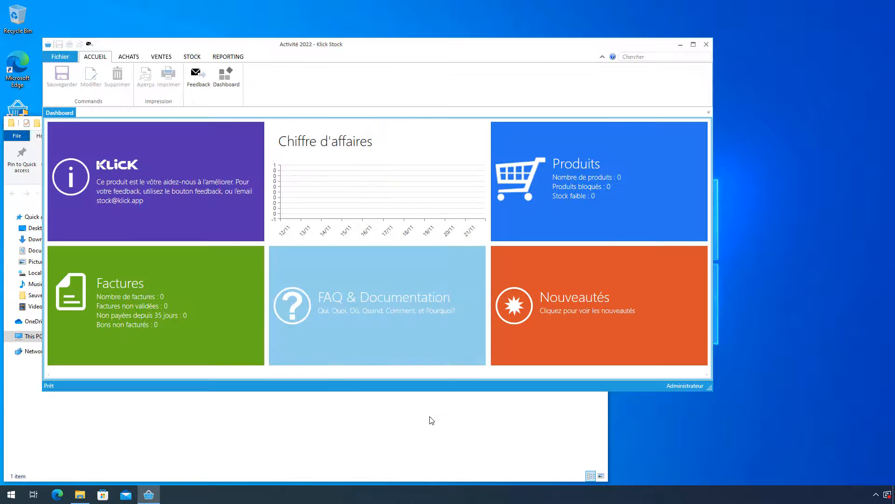
{"action": "left_click", "coordinate": [429, 419]}
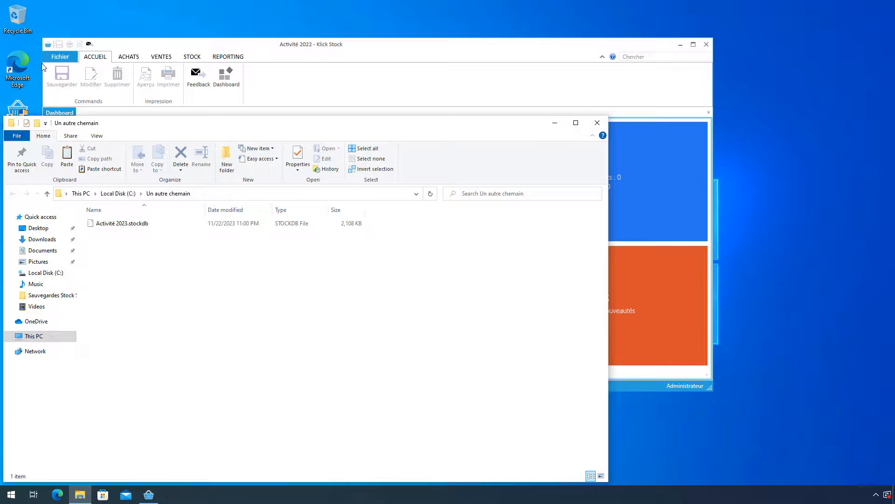
Open the storage folder of the Activité 2022 dossier from its path in Klick Stock and check its location within Documents.
{"action": "left_click", "coordinate": [597, 123]}
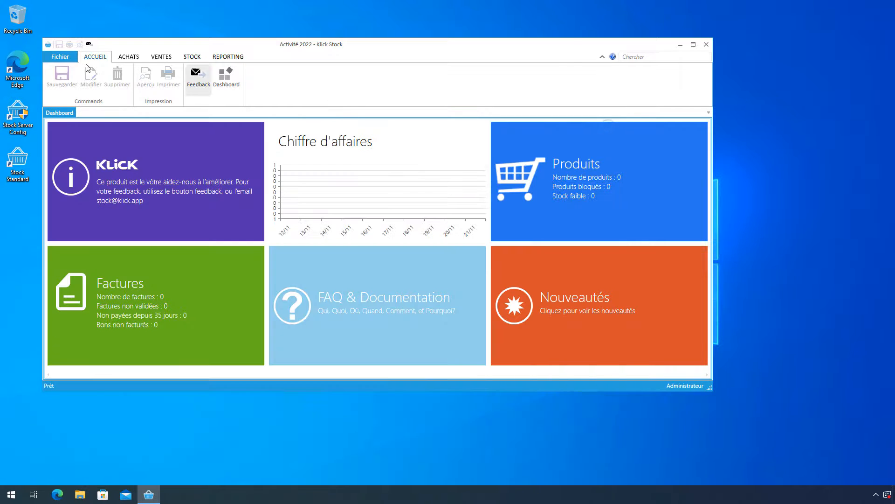
{"action": "left_click", "coordinate": [61, 57]}
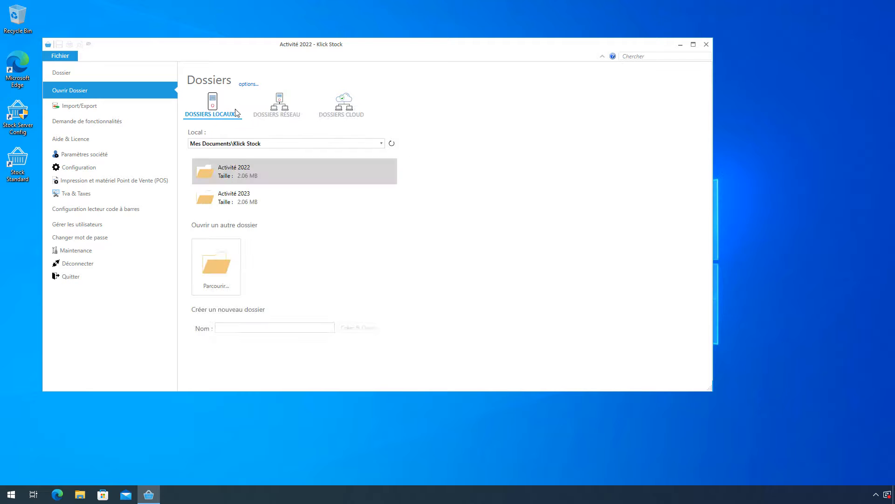
{"action": "left_click", "coordinate": [126, 68]}
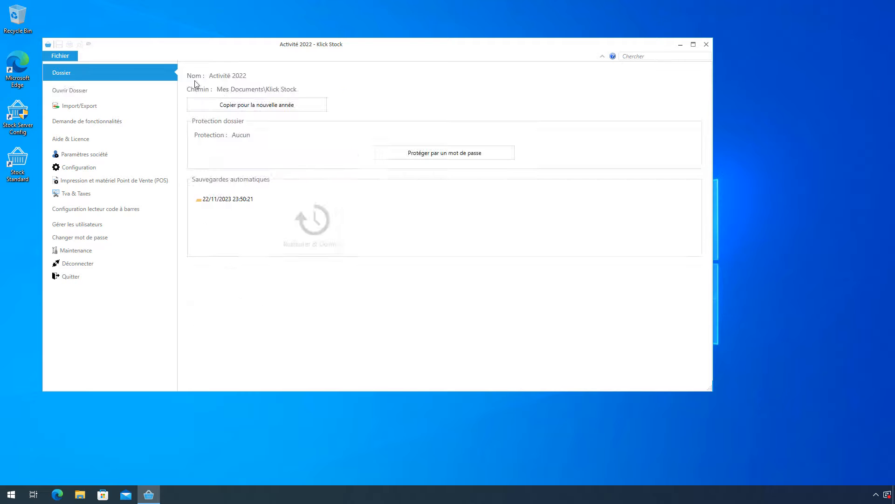
{"action": "left_click", "coordinate": [254, 92]}
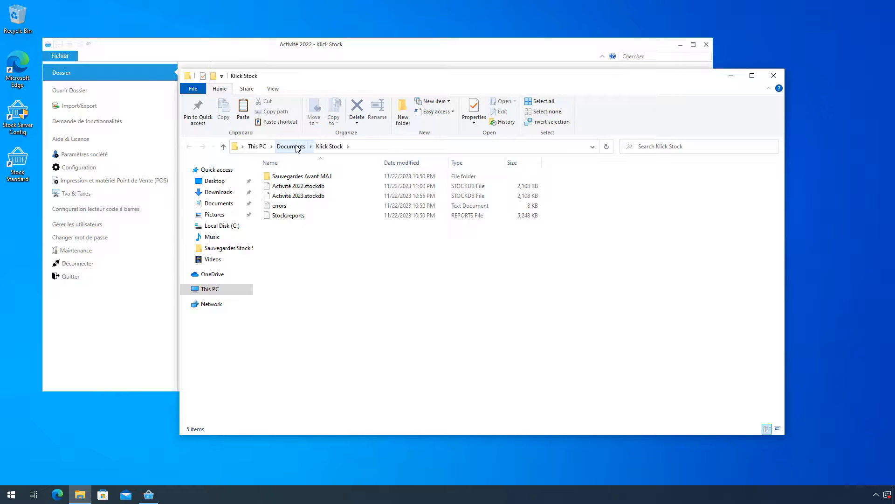
{"action": "left_click", "coordinate": [296, 148]}
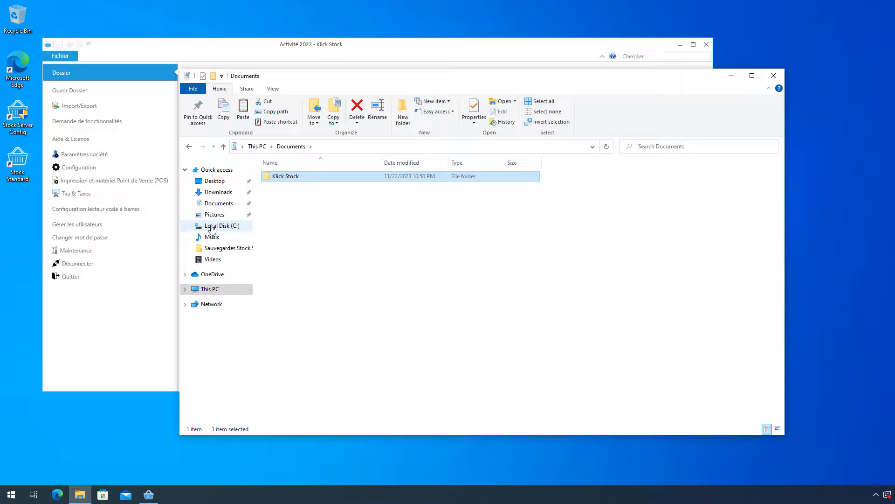
{"action": "double_click", "coordinate": [305, 177]}
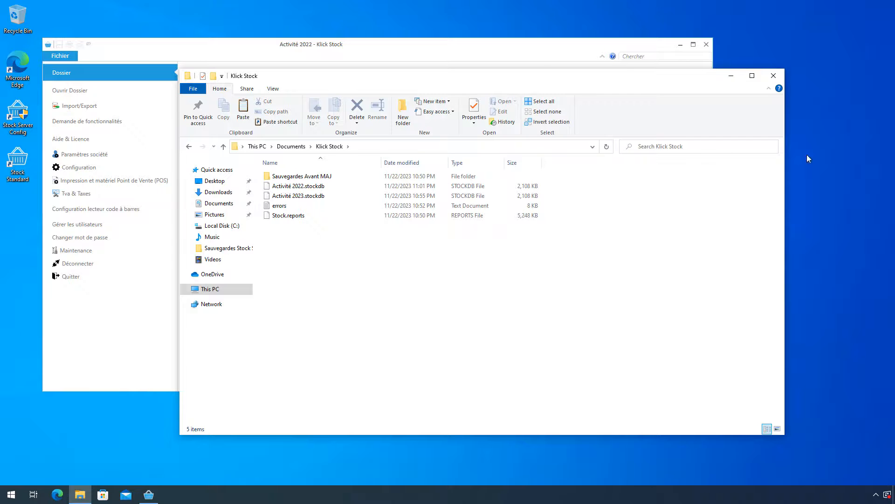
{"action": "left_click", "coordinate": [781, 77]}
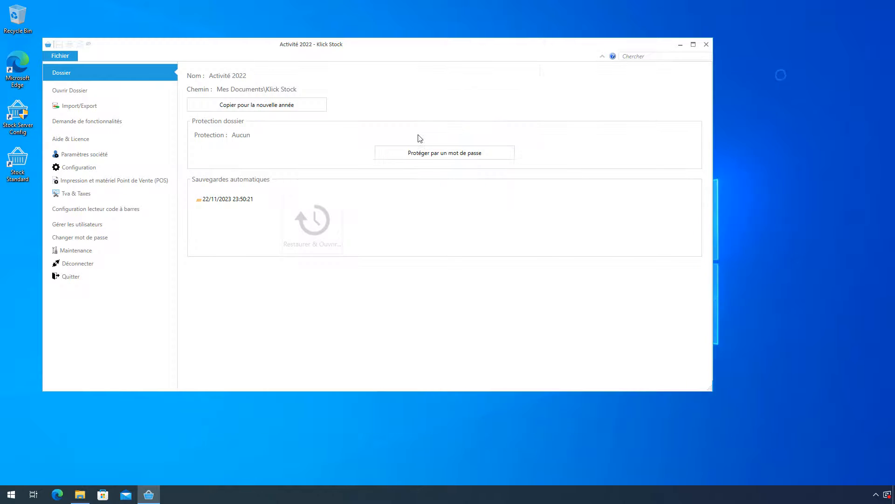
Open the network dossier Activité 2022 from server DESKTOP-7IQEU8A and return to the network dossier list.
{"action": "left_click", "coordinate": [111, 98]}
{"action": "left_click", "coordinate": [277, 111]}
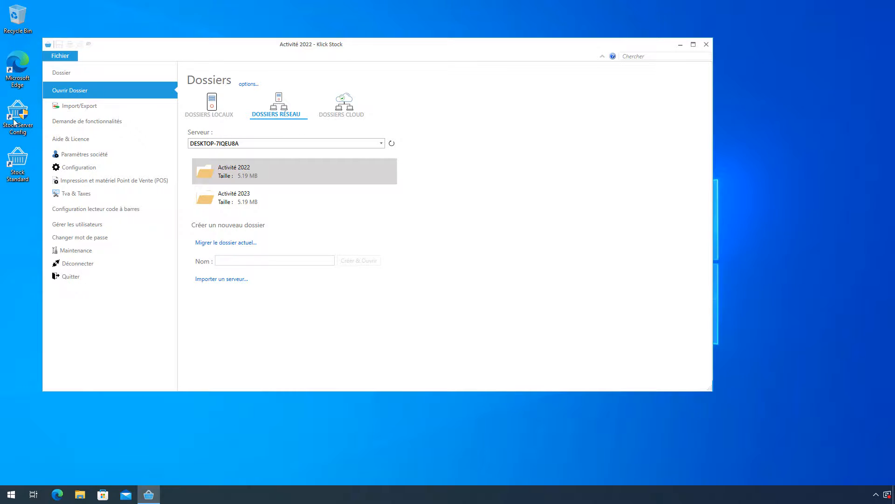
{"action": "left_click", "coordinate": [392, 143]}
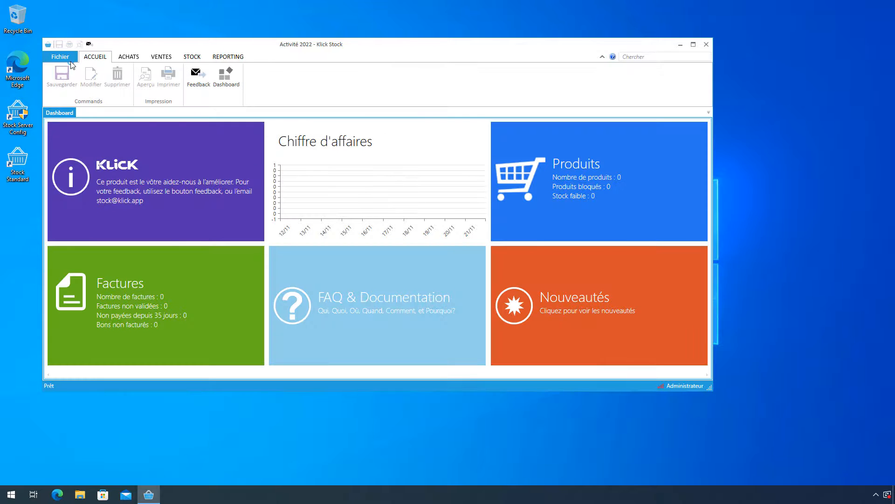
{"action": "left_click", "coordinate": [70, 59]}
{"action": "left_click", "coordinate": [70, 90]}
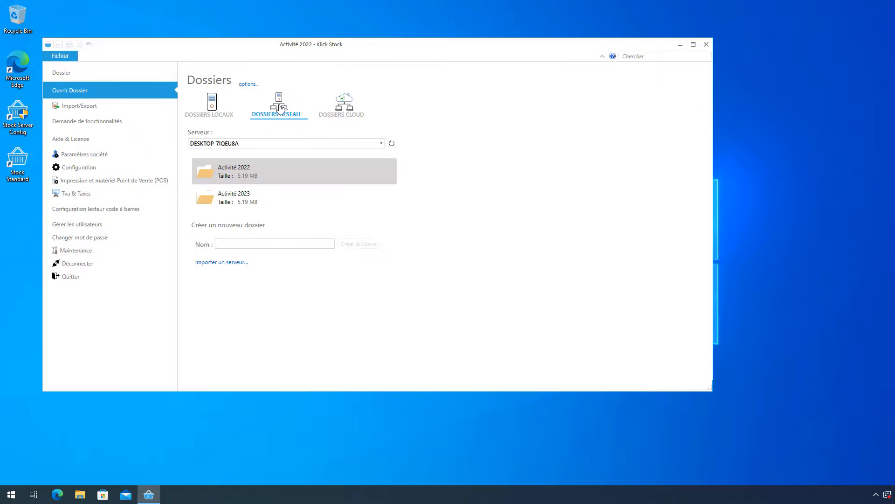
Launch Stock Server Config with administrator permission and show its dossier list in an enlarged window alongside Klick Stock.
{"action": "left_click_drag", "start_coordinate": [310, 46], "coordinate": [431, 39]}
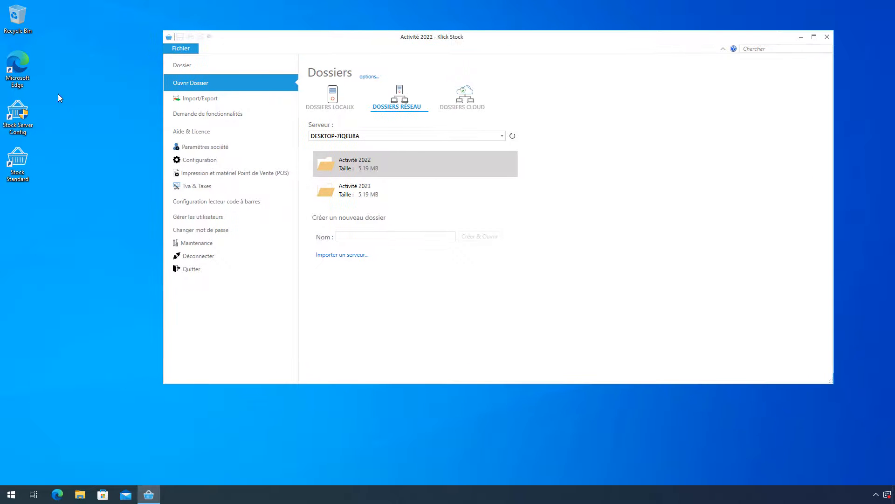
{"action": "double_click", "coordinate": [18, 112]}
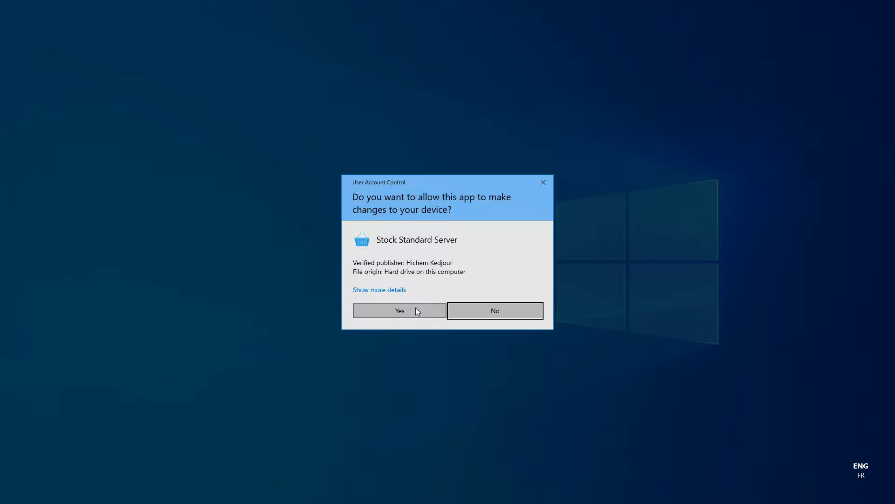
{"action": "left_click", "coordinate": [417, 310]}
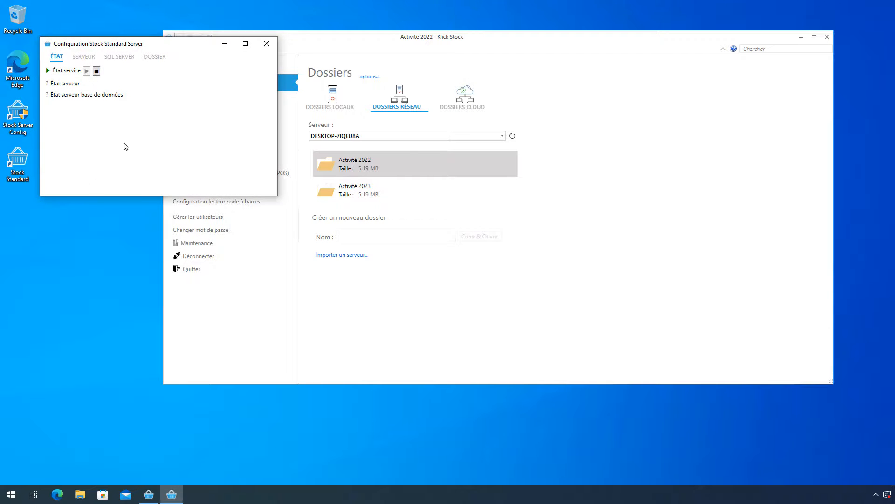
{"action": "left_click_drag", "start_coordinate": [158, 44], "coordinate": [286, 131]}
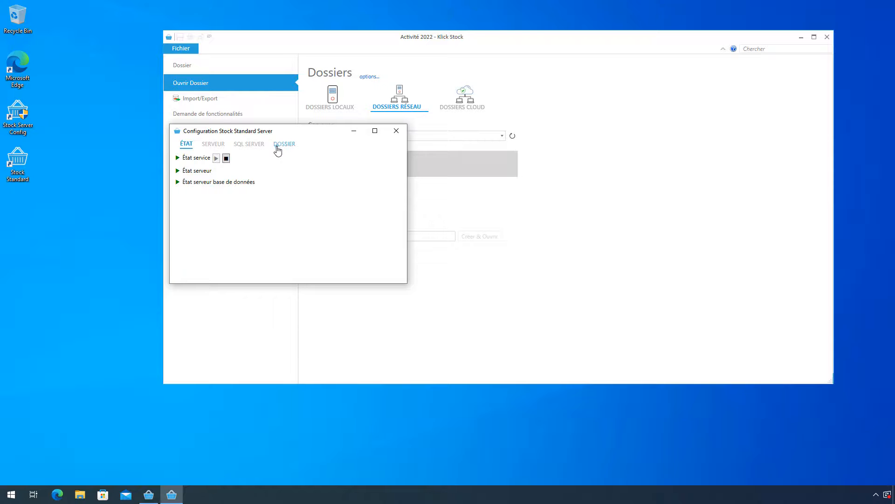
{"action": "left_click", "coordinate": [278, 148]}
{"action": "left_click_drag", "start_coordinate": [403, 284], "coordinate": [635, 388]}
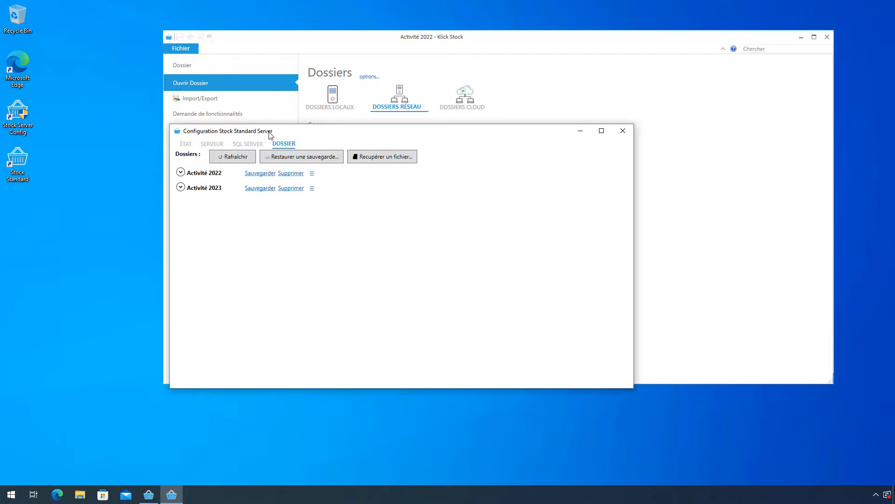
{"action": "left_click_drag", "start_coordinate": [270, 132], "coordinate": [322, 218]}
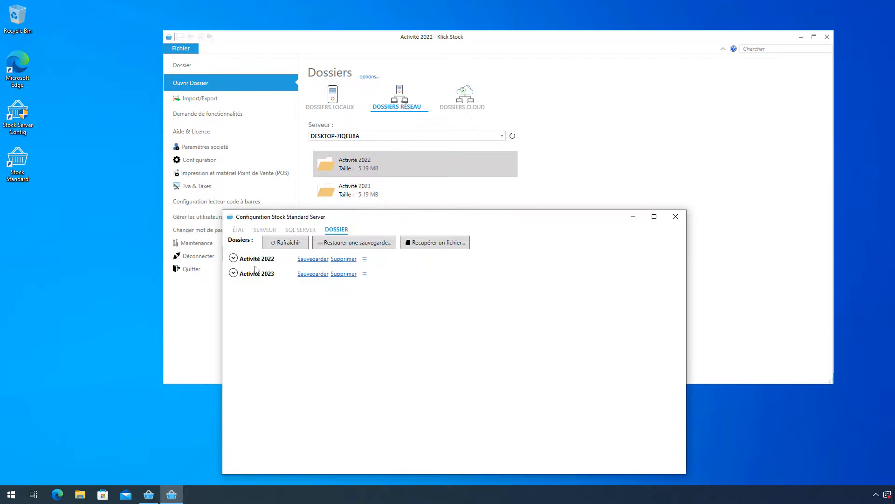
Browse in File Explorer to C:\KlickStock\Data, where the server's dossier databases are stored.
{"action": "left_click", "coordinate": [81, 496]}
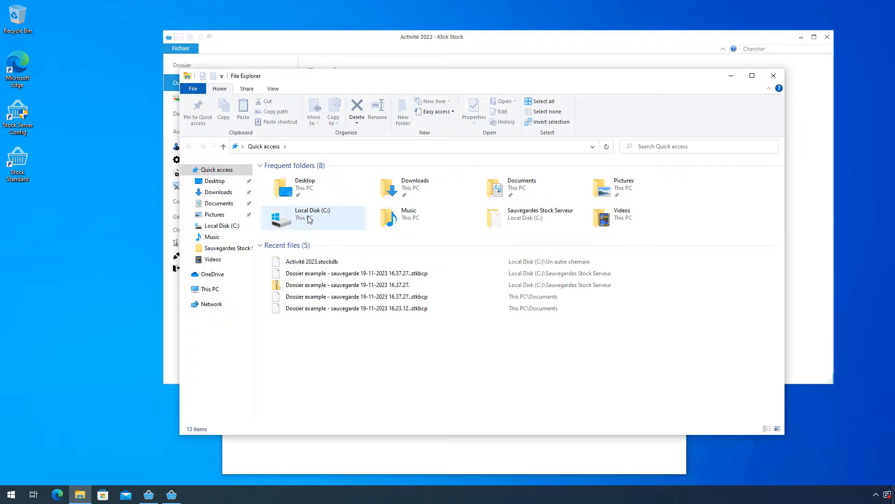
{"action": "double_click", "coordinate": [308, 219]}
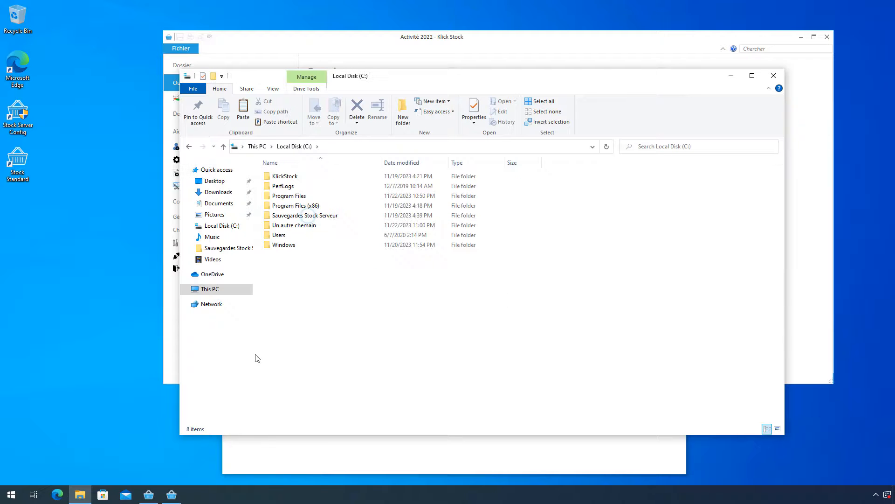
{"action": "double_click", "coordinate": [282, 178]}
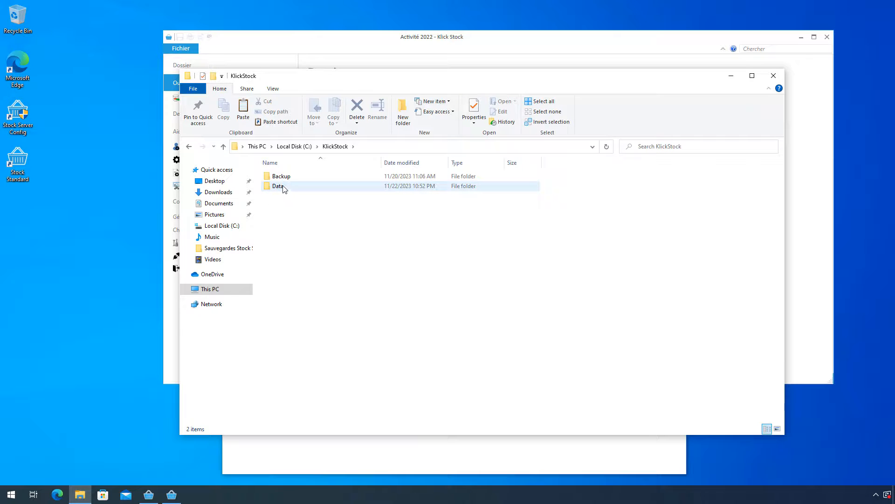
{"action": "double_click", "coordinate": [299, 188]}
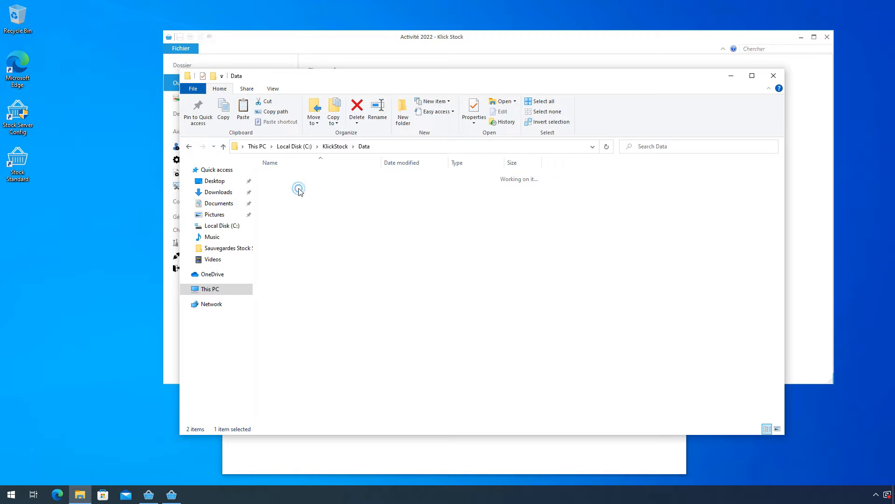
{"action": "left_click", "coordinate": [340, 147]}
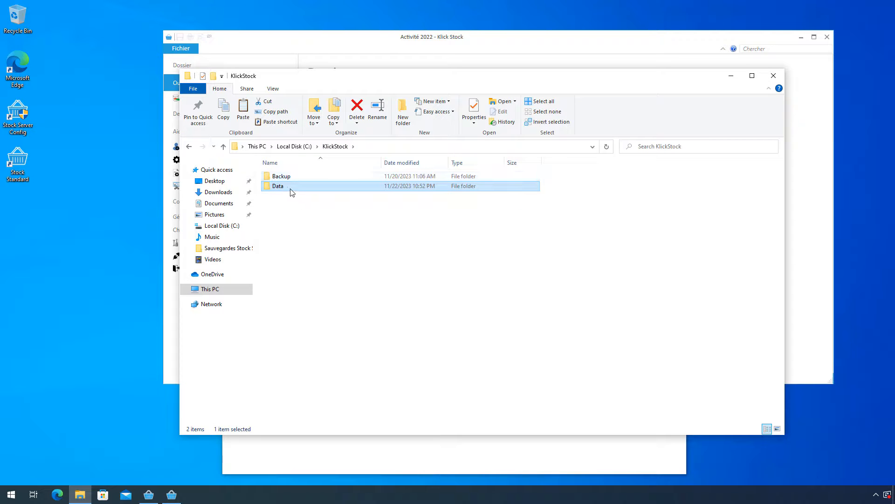
{"action": "double_click", "coordinate": [289, 189]}
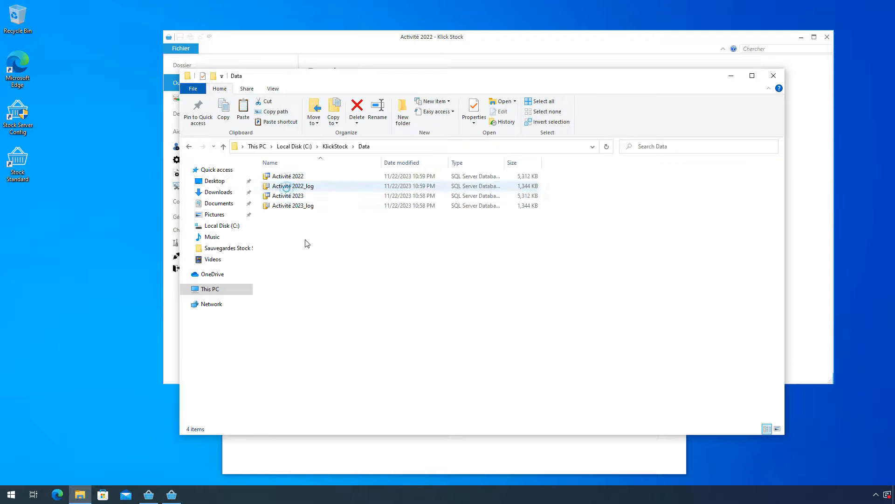
Try to copy the Activité 2022 database file from the Data folder to the desktop, and return to the KlickStock folder.
{"action": "left_click_drag", "start_coordinate": [317, 77], "coordinate": [556, 93]}
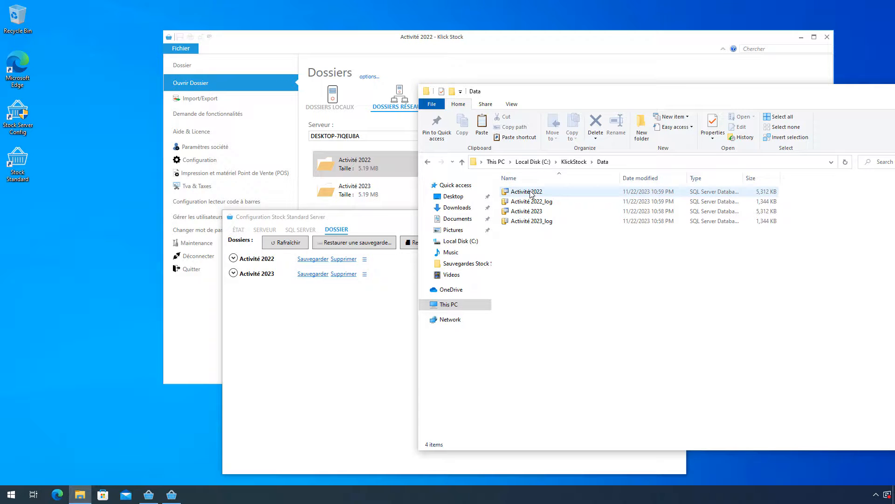
{"action": "left_click_drag", "start_coordinate": [531, 194], "coordinate": [93, 242]}
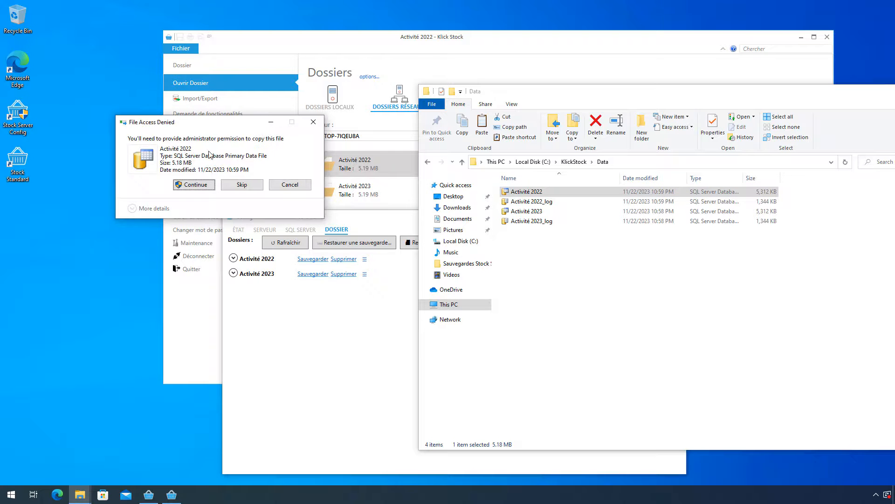
{"action": "left_click", "coordinate": [196, 185]}
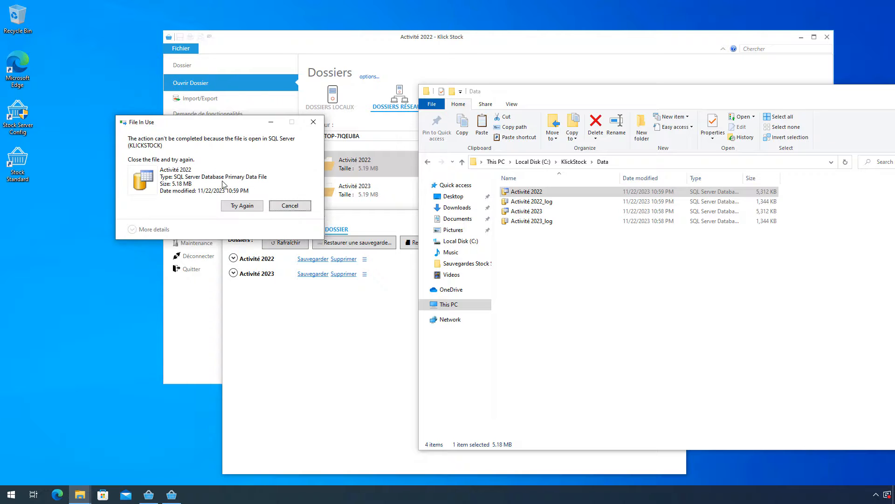
{"action": "left_click", "coordinate": [290, 205]}
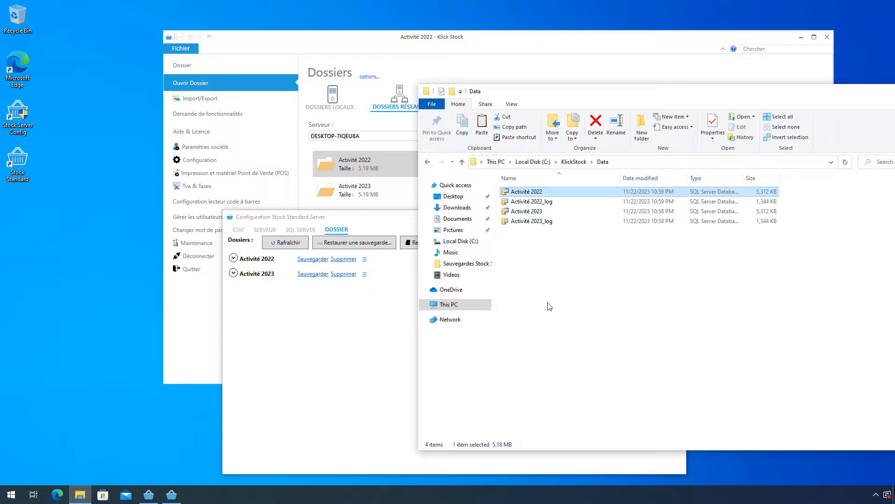
{"action": "left_click", "coordinate": [572, 288]}
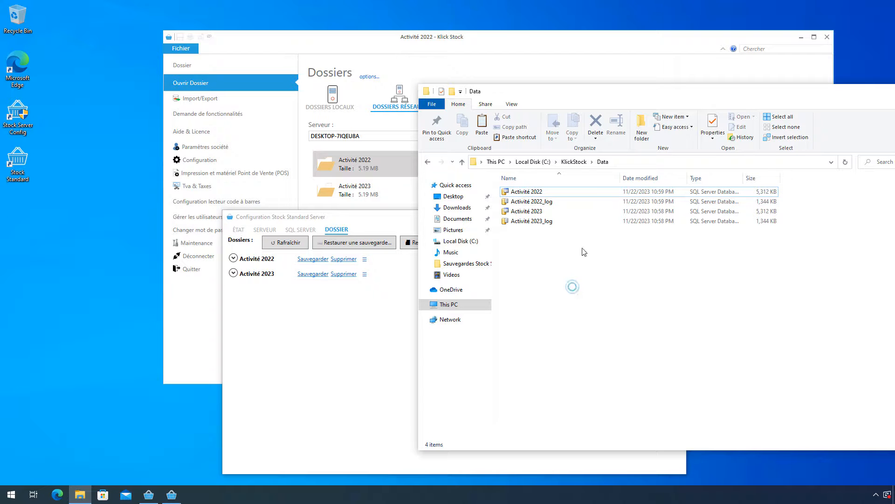
{"action": "left_click", "coordinate": [573, 162]}
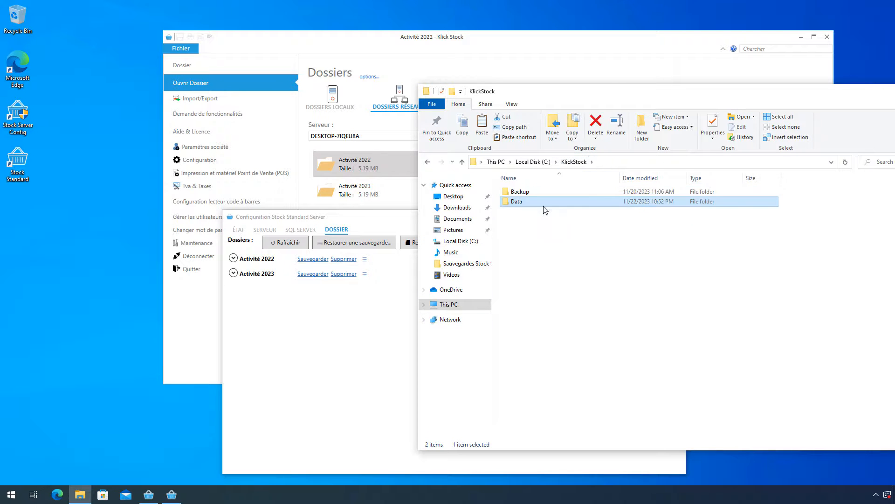
{"action": "left_click", "coordinate": [573, 259]}
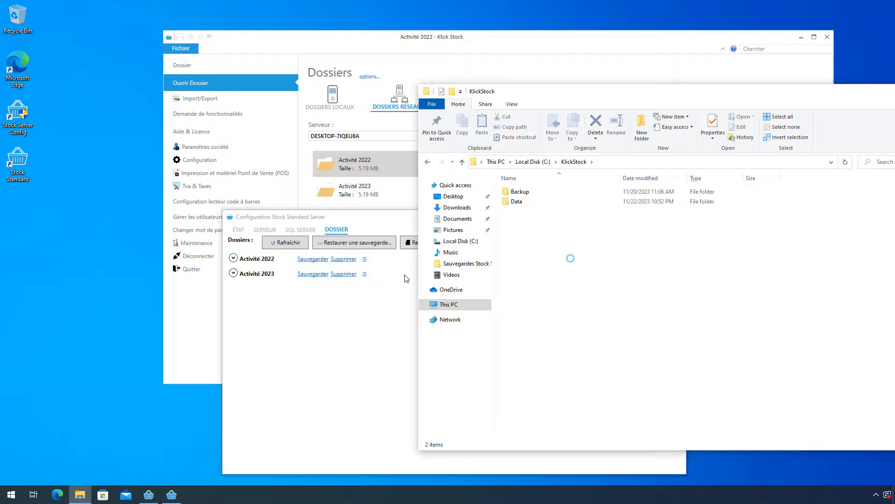
Switch to Configuration Stock Standard Server and create a backup of the Activité 2022 dossier.
{"action": "left_click", "coordinate": [296, 344]}
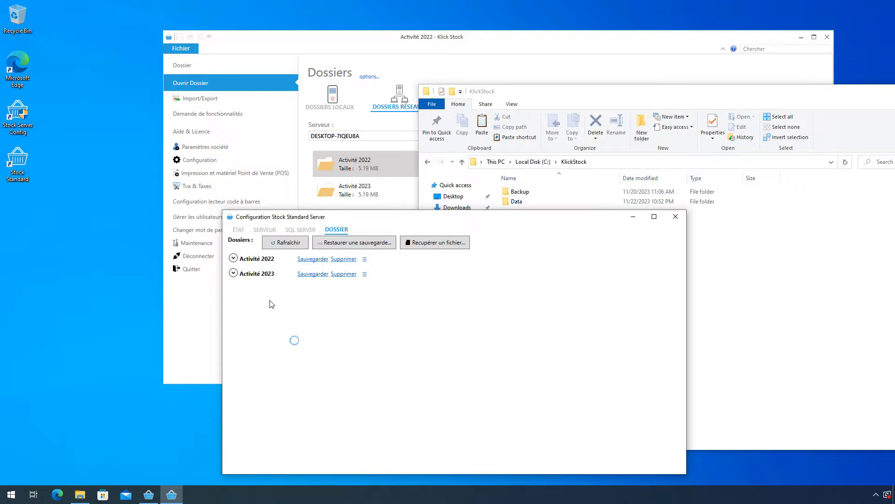
{"action": "left_click", "coordinate": [233, 258]}
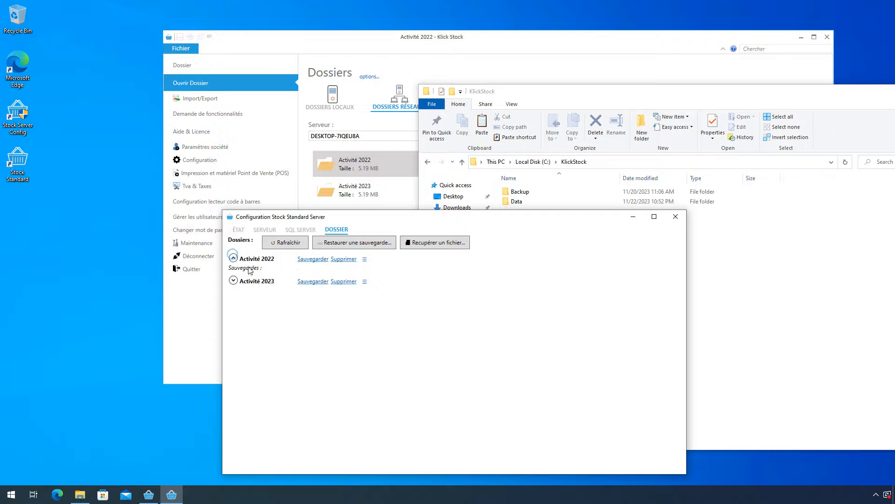
{"action": "left_click", "coordinate": [313, 260]}
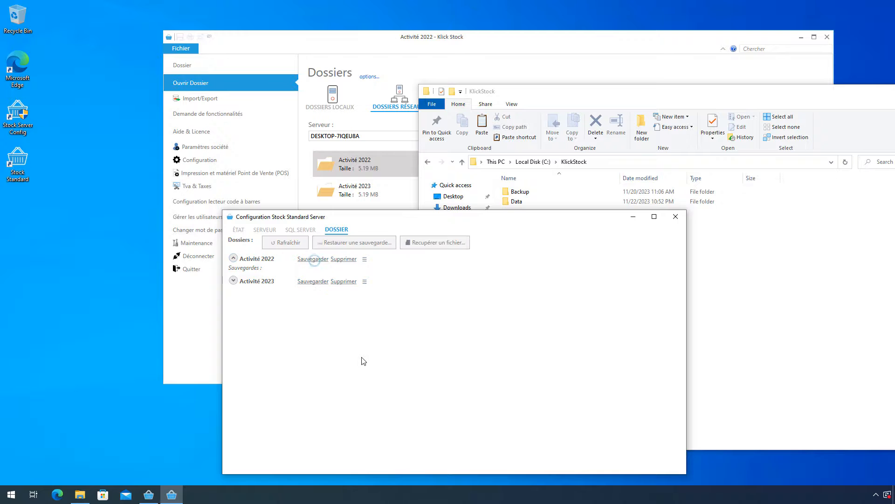
Try to download the 23:03:12 backup of Activité 2022 to the Documents folder.
{"action": "left_click", "coordinate": [233, 258]}
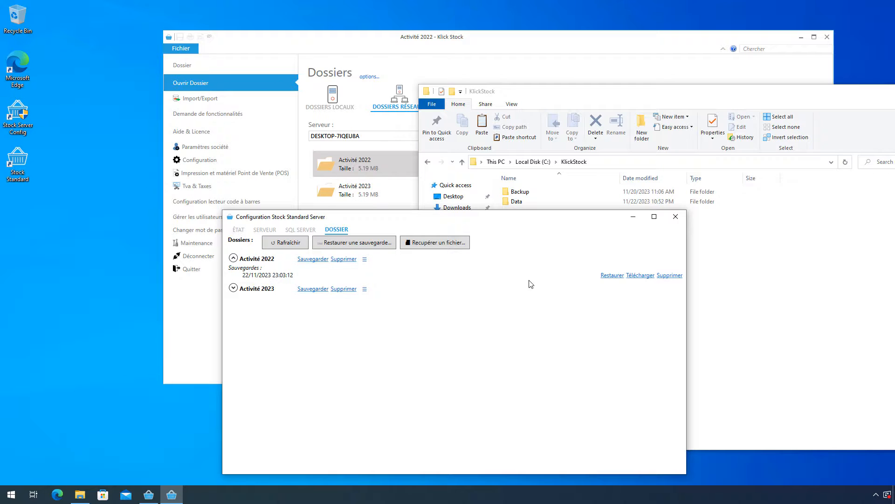
{"action": "left_click", "coordinate": [641, 275]}
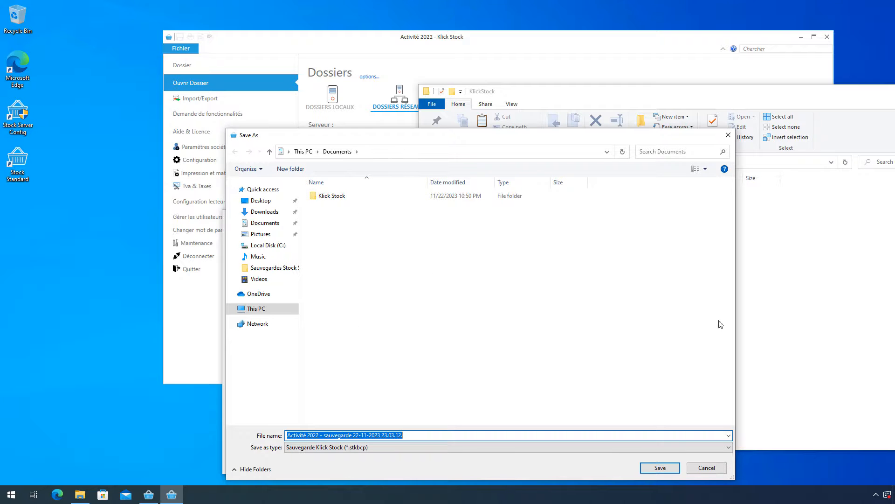
{"action": "left_click", "coordinate": [668, 472]}
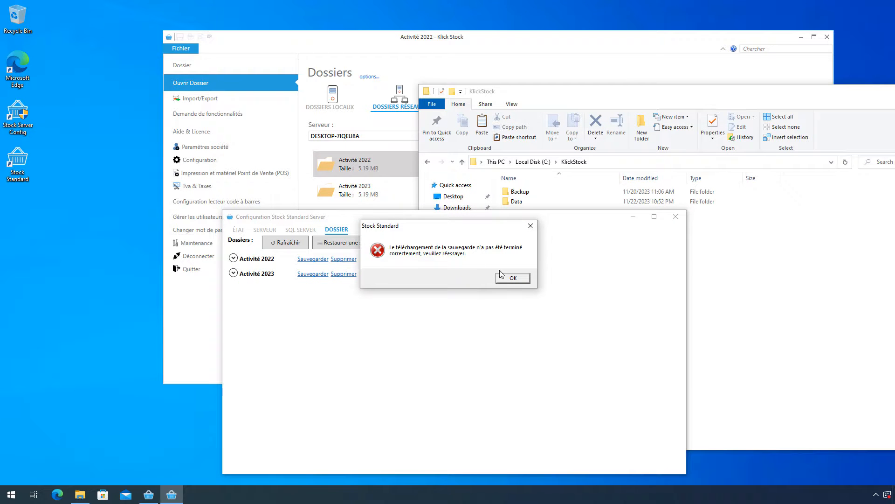
{"action": "left_click", "coordinate": [513, 279]}
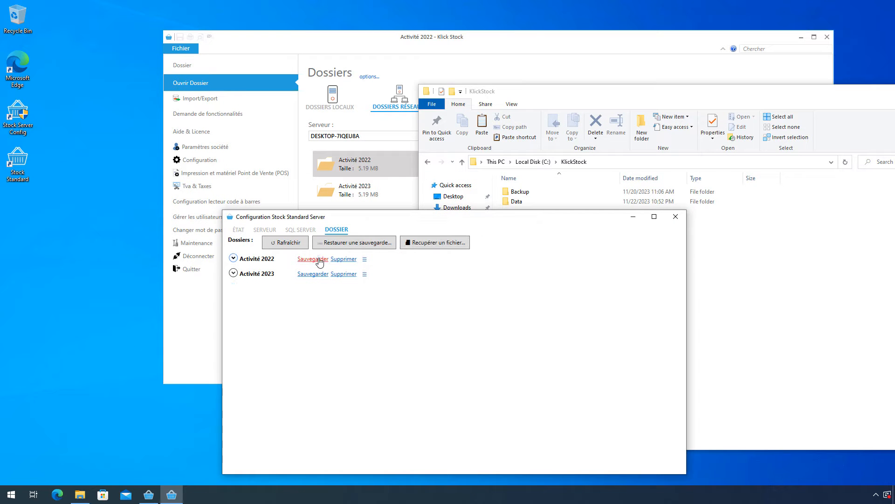
Create another Activité 2022 backup and download it to a new folder named Sauvegarde Stock on Local Disk (C:).
{"action": "left_click", "coordinate": [233, 258]}
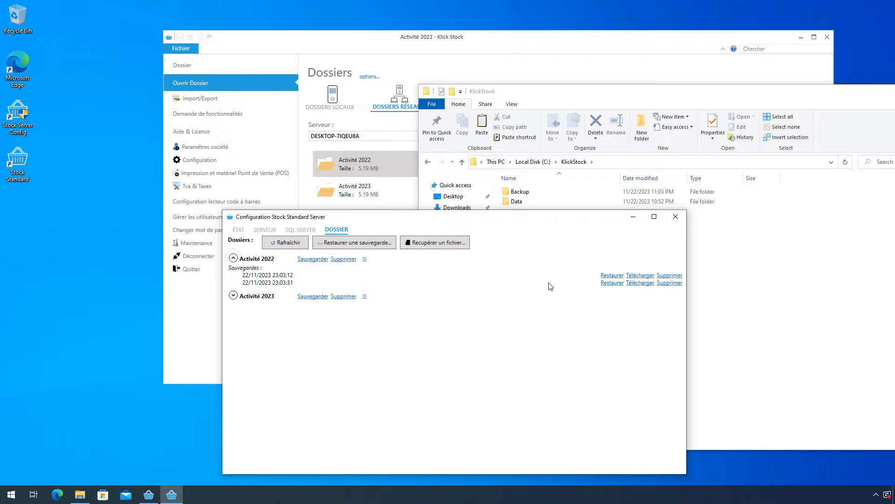
{"action": "left_click", "coordinate": [641, 284]}
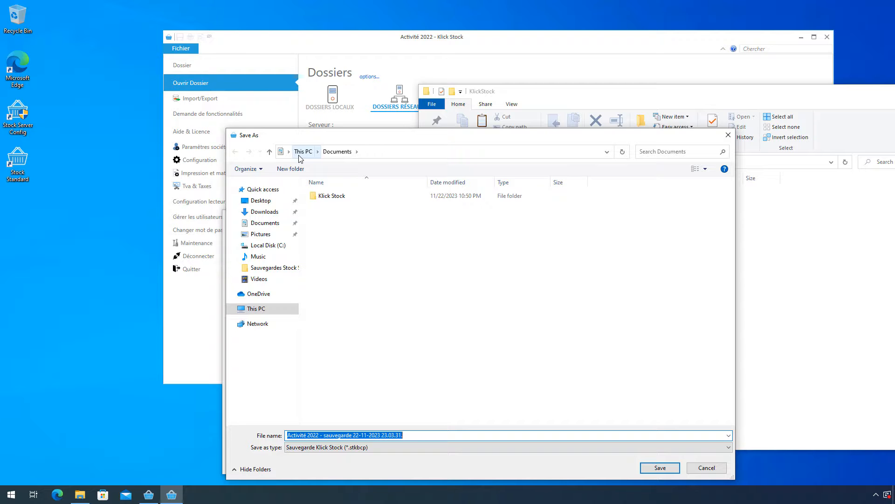
{"action": "left_click", "coordinate": [278, 246]}
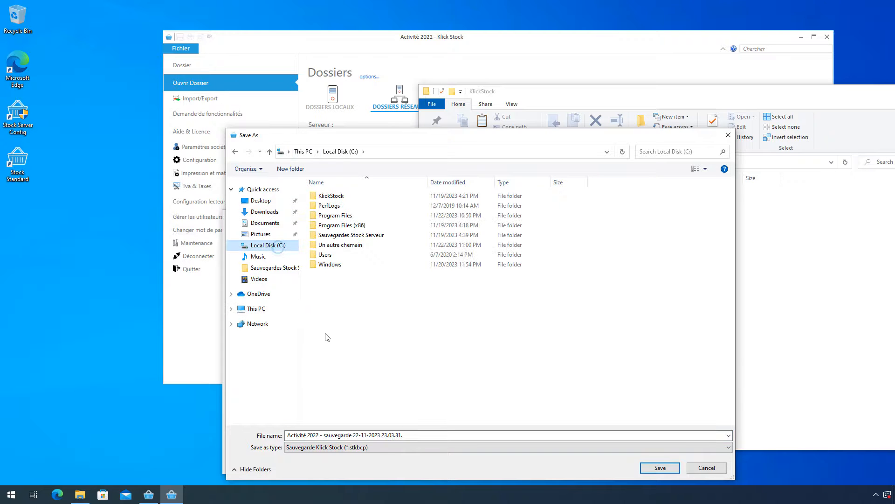
{"action": "key", "text": "ctrl+shift+n"}
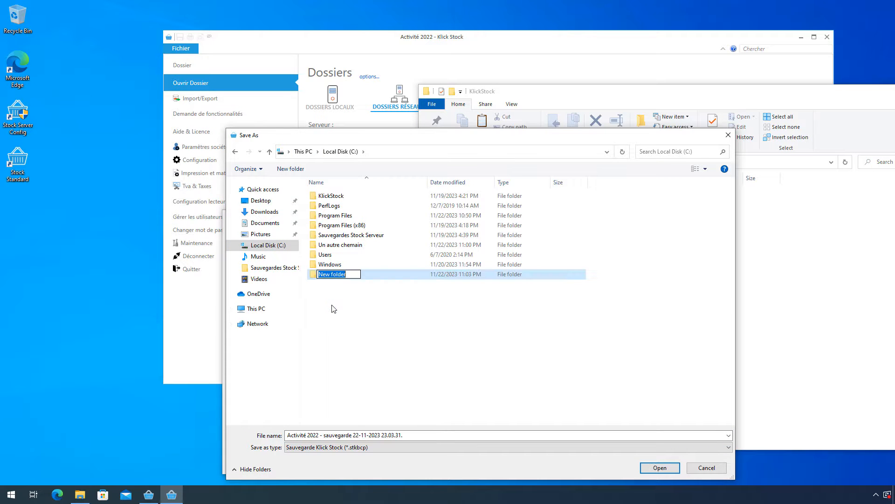
{"action": "type", "text": "S"}
{"action": "type", "text": "auvega"}
{"action": "type", "text": "garde Stock"}
{"action": "key", "text": "Return"}
{"action": "key", "text": "Return"}
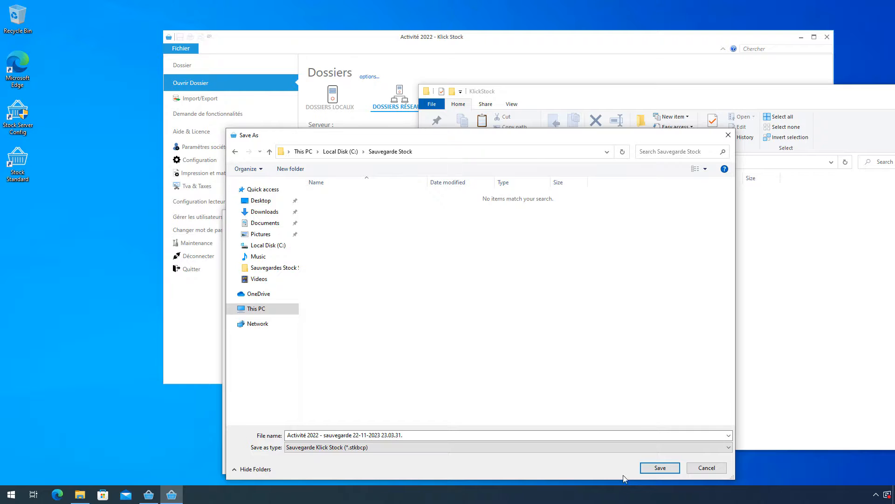
{"action": "left_click", "coordinate": [657, 467]}
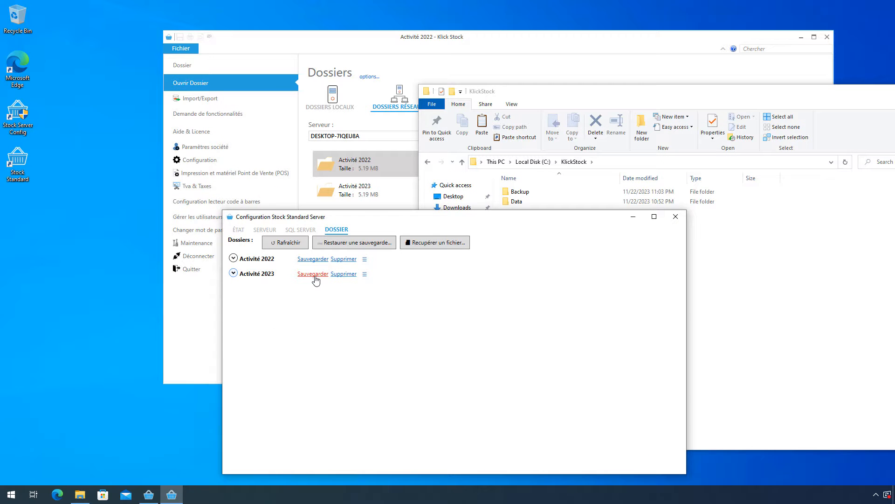
Back up the Activité 2023 dossier and download that backup to C:\Sauvegarde Stock.
{"action": "left_click", "coordinate": [316, 276]}
{"action": "left_click", "coordinate": [233, 274]}
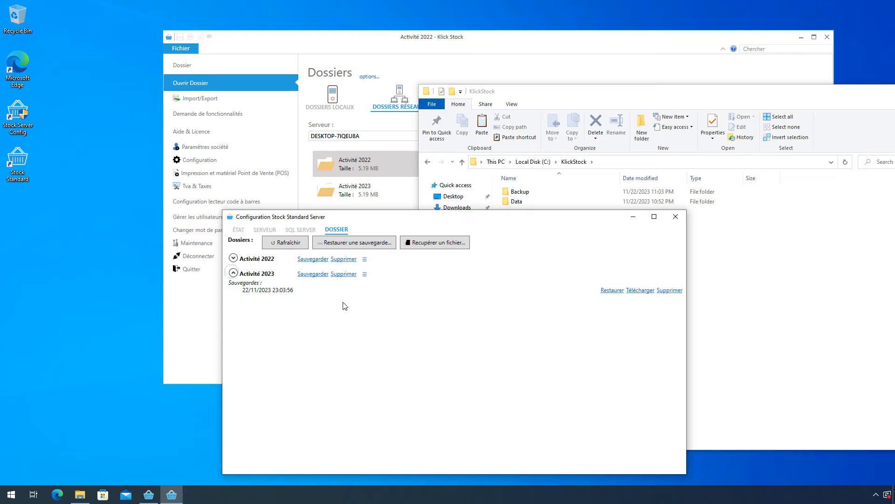
{"action": "left_click", "coordinate": [641, 291]}
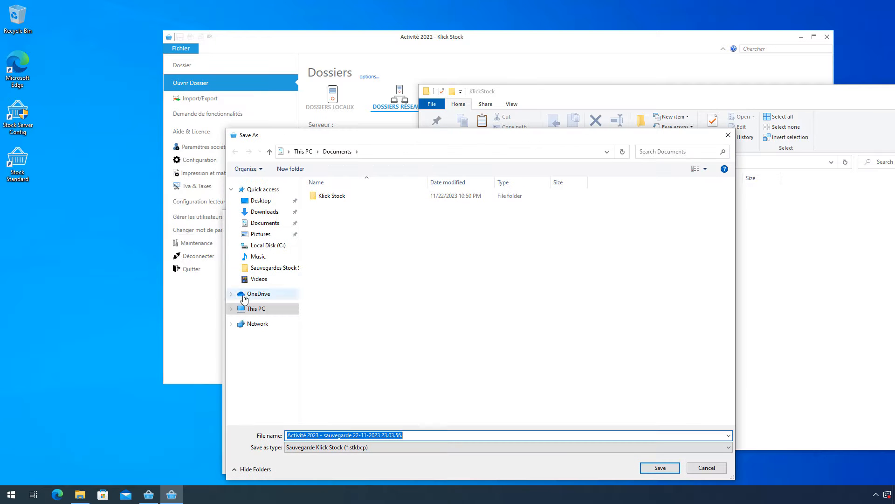
{"action": "left_click", "coordinate": [268, 245]}
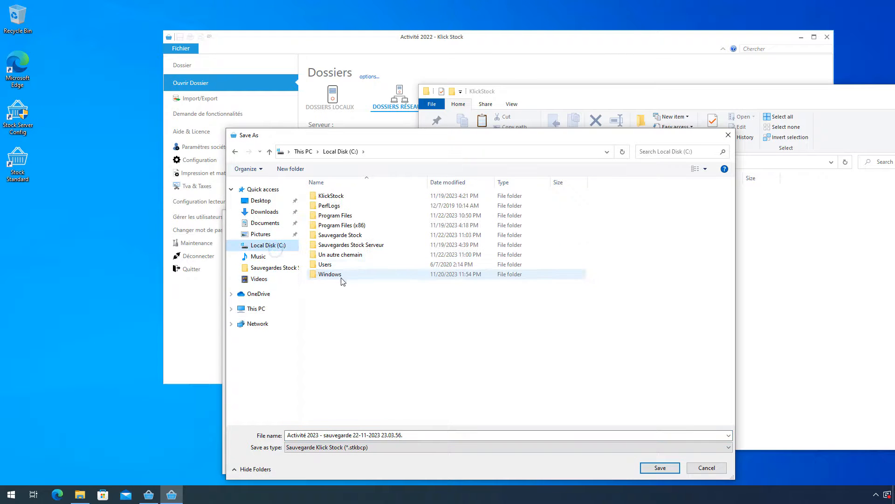
{"action": "double_click", "coordinate": [358, 235]}
{"action": "left_click", "coordinate": [660, 467]}
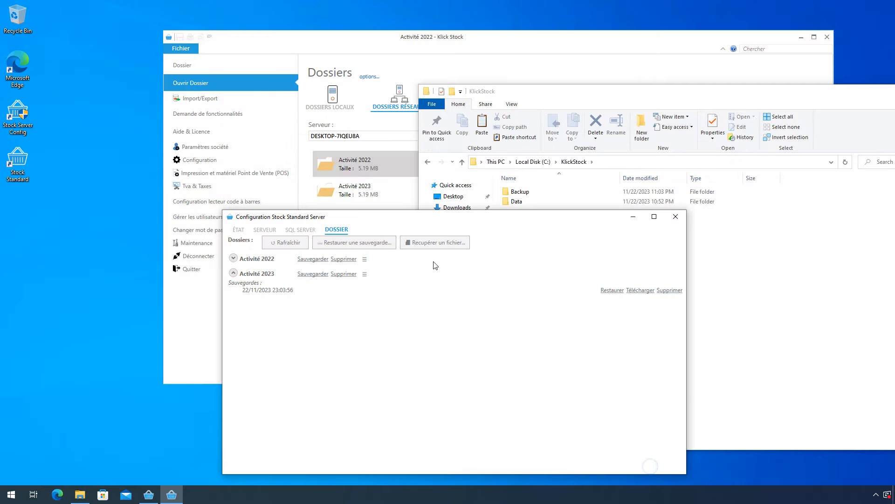
Open C:\Sauvegarde Stock in File Explorer and widen the Name column to check the full names of the downloaded backups.
{"action": "left_click", "coordinate": [776, 355]}
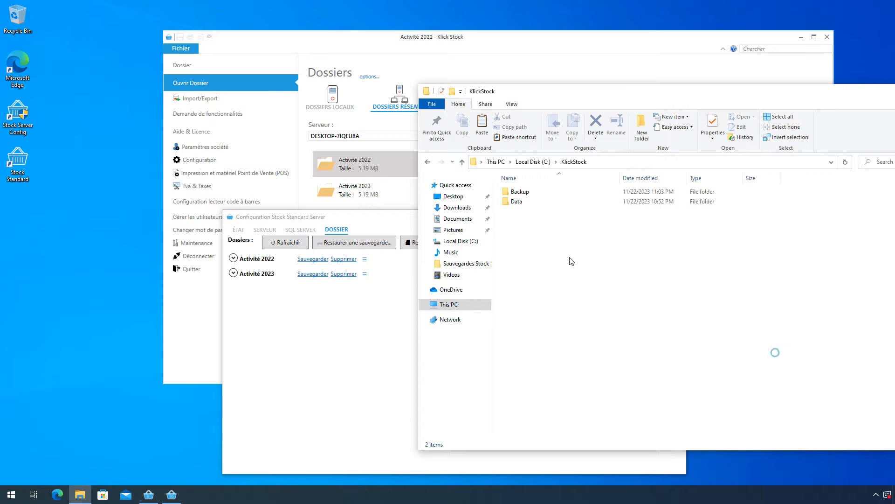
{"action": "left_click", "coordinate": [455, 242]}
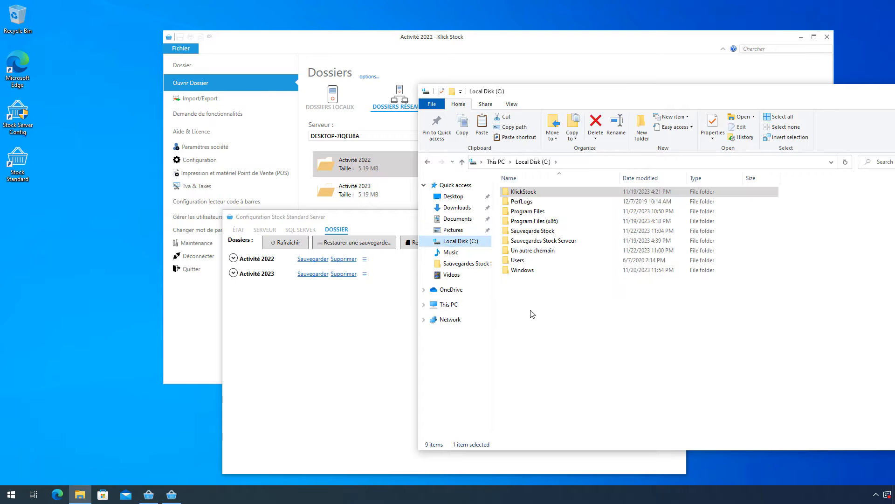
{"action": "double_click", "coordinate": [536, 231]}
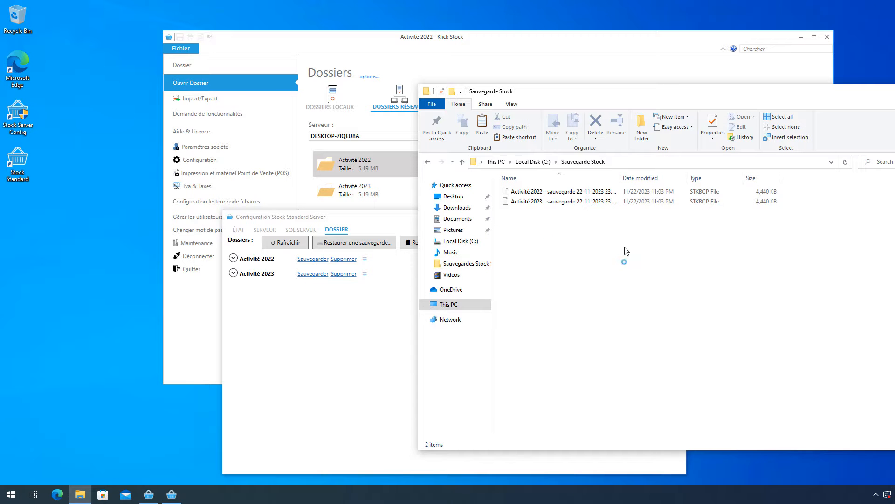
{"action": "left_click_drag", "start_coordinate": [625, 254], "coordinate": [726, 177]}
{"action": "left_click", "coordinate": [614, 275]}
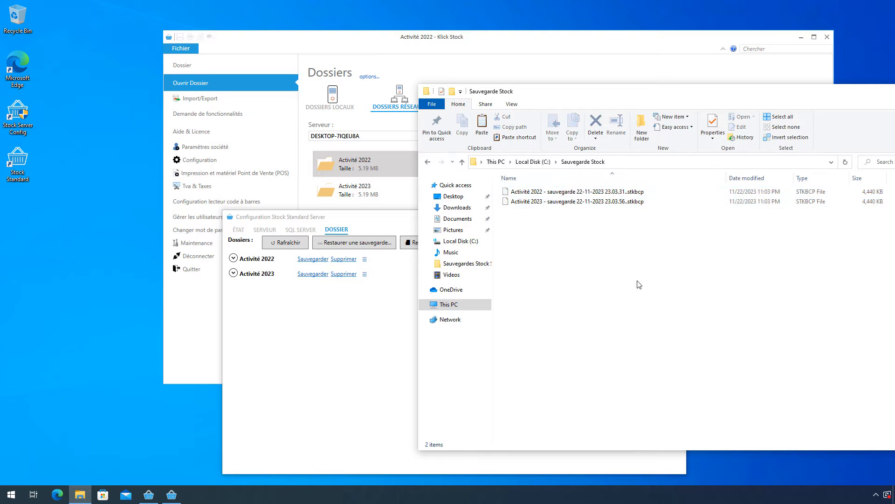
{"action": "left_click_drag", "start_coordinate": [639, 285], "coordinate": [589, 199]}
{"action": "left_click", "coordinate": [603, 281]}
Return to Configuration Stock Standard Server and delete the Activité 2022 and Activité 2023 dossiers.
{"action": "left_click", "coordinate": [369, 337]}
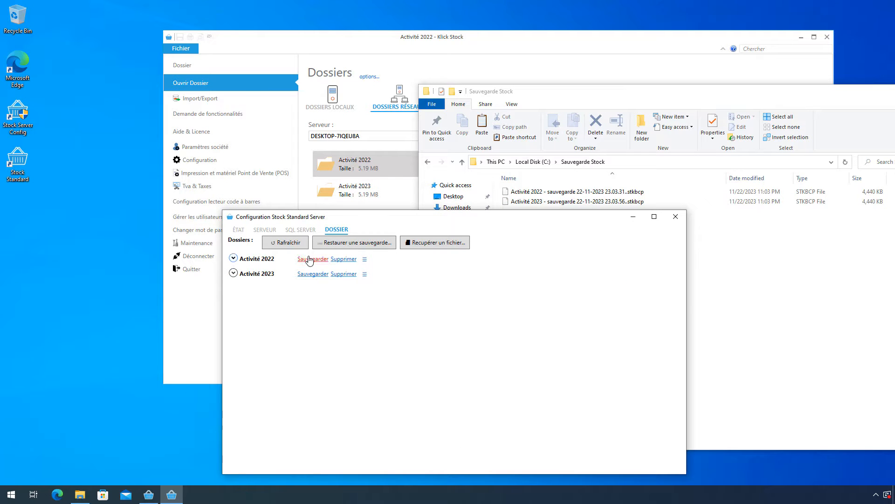
{"action": "left_click", "coordinate": [343, 259]}
{"action": "left_click", "coordinate": [467, 274]}
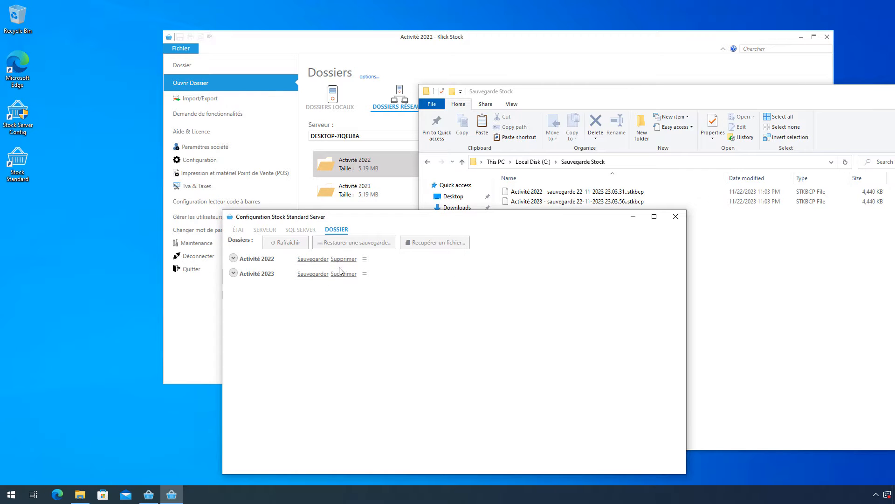
{"action": "left_click", "coordinate": [340, 259]}
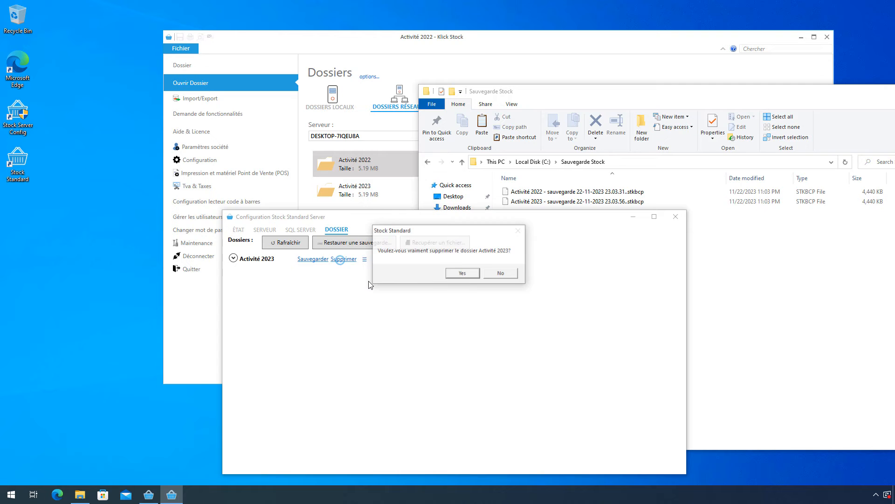
{"action": "left_click", "coordinate": [461, 275]}
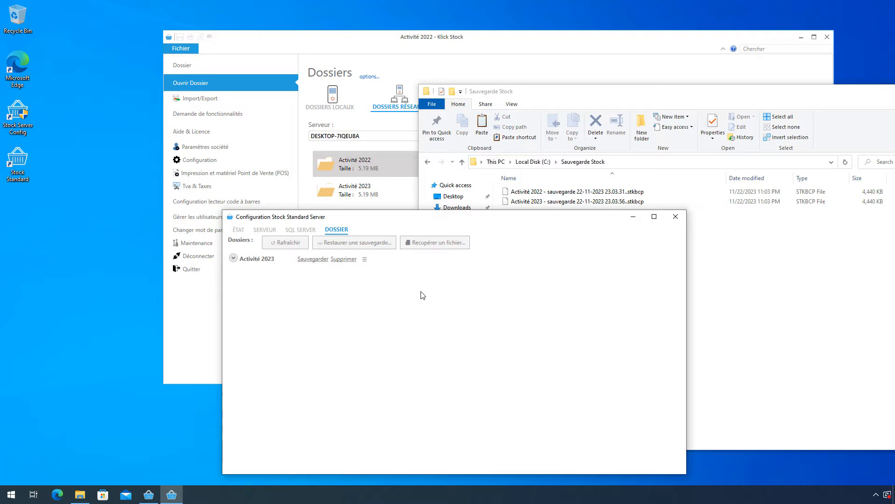
Restore the Activité 2022 backup file from C:\Sauvegarde Stock to a new database named Activité 2022.
{"action": "left_click", "coordinate": [346, 243]}
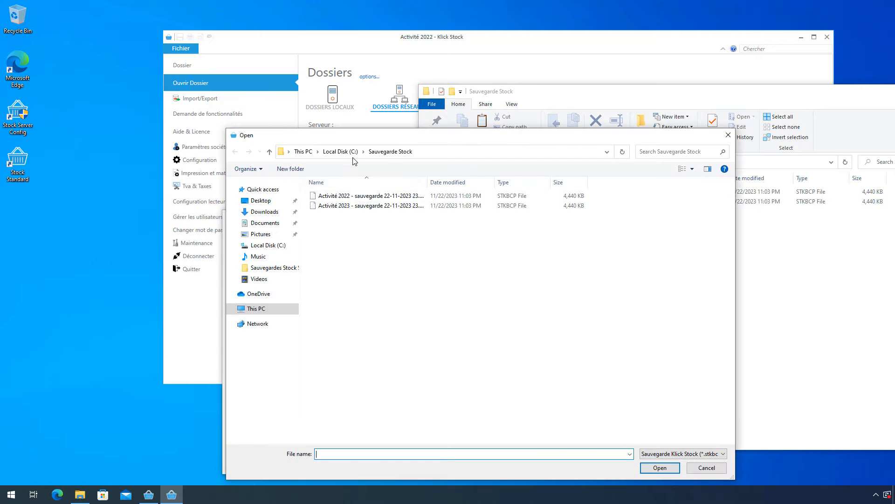
{"action": "double_click", "coordinate": [351, 196]}
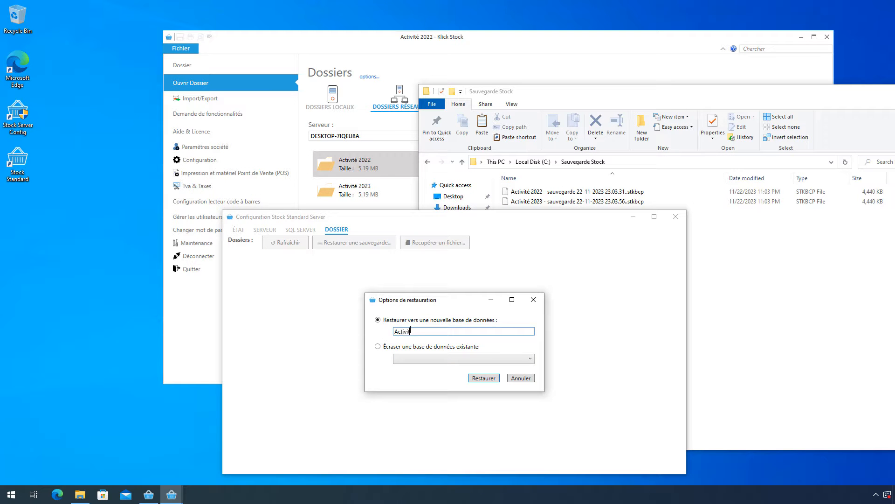
{"action": "key", "text": "Return"}
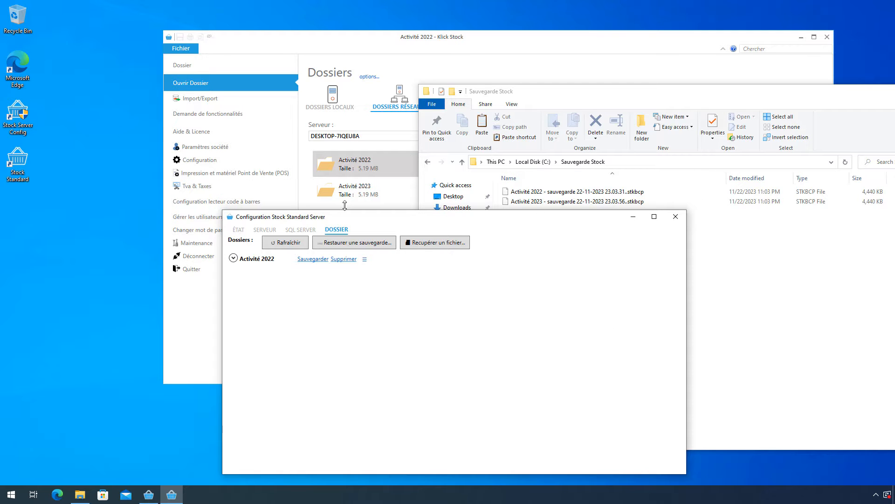
Browse in File Explorer to C:\KlickStock\Data to check the database files of the restored dossier.
{"action": "left_click", "coordinate": [525, 162]}
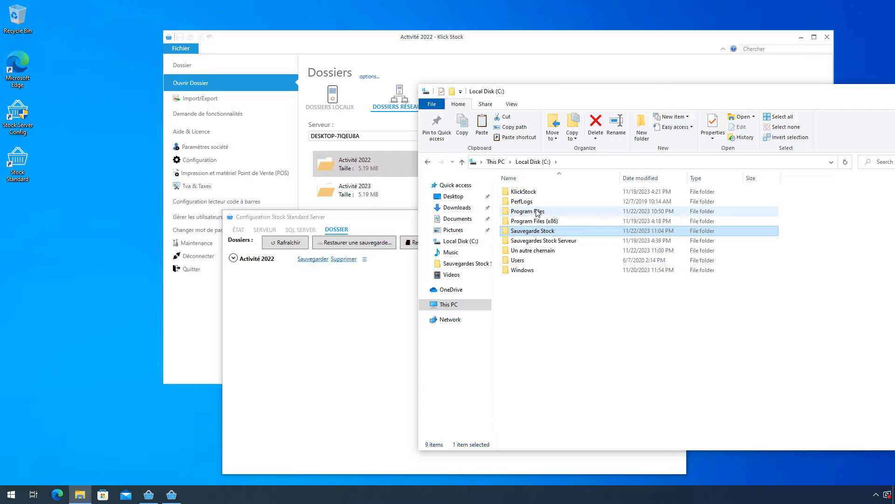
{"action": "double_click", "coordinate": [538, 192]}
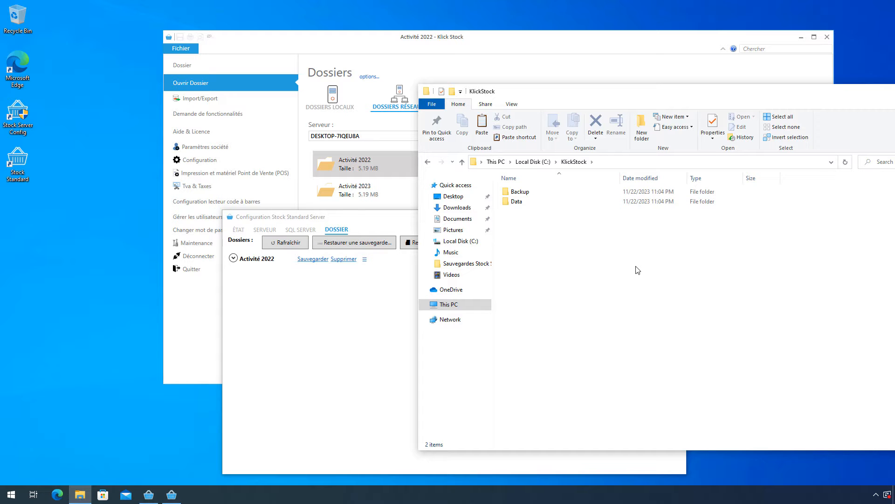
{"action": "double_click", "coordinate": [522, 202]}
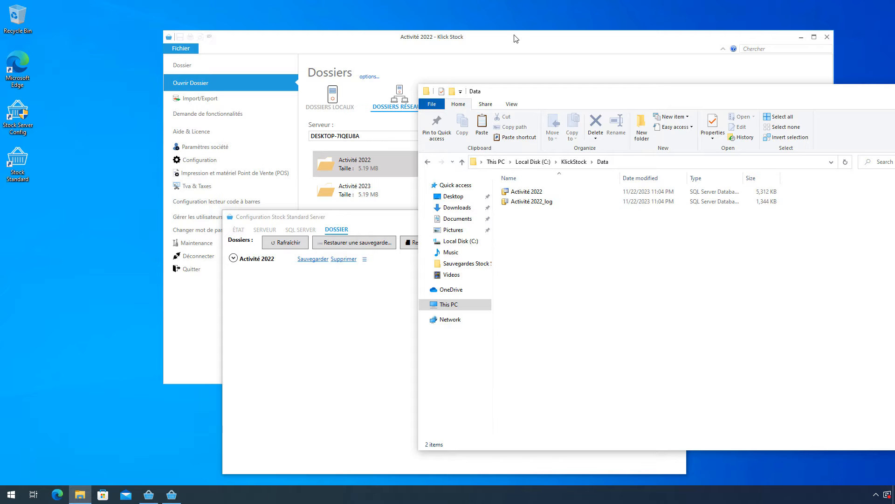
{"action": "left_click", "coordinate": [340, 329]}
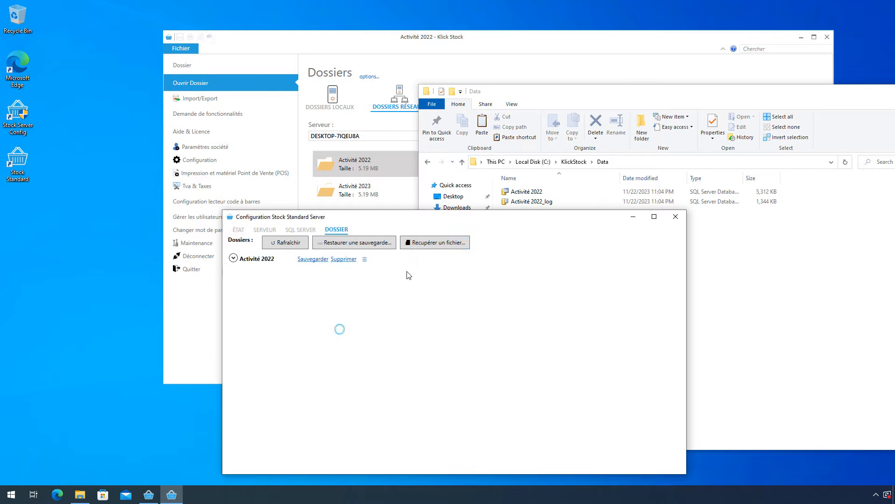
{"action": "left_click", "coordinate": [431, 246]}
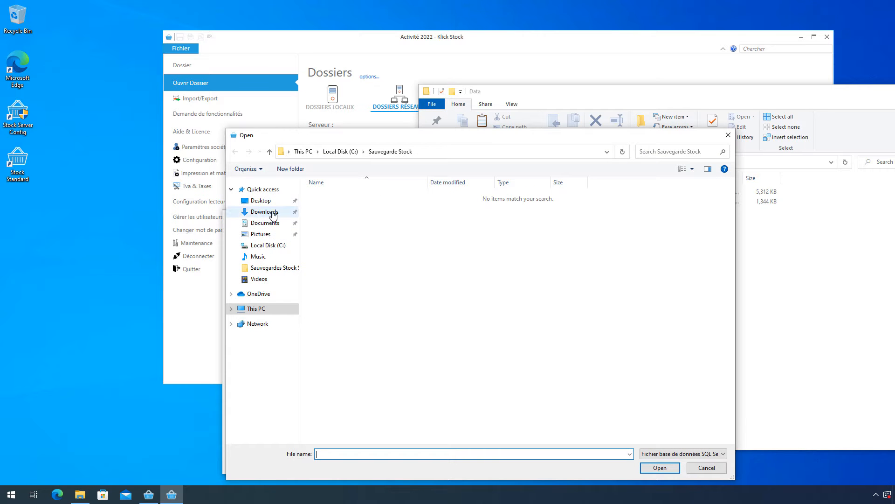
{"action": "left_click", "coordinate": [261, 201]}
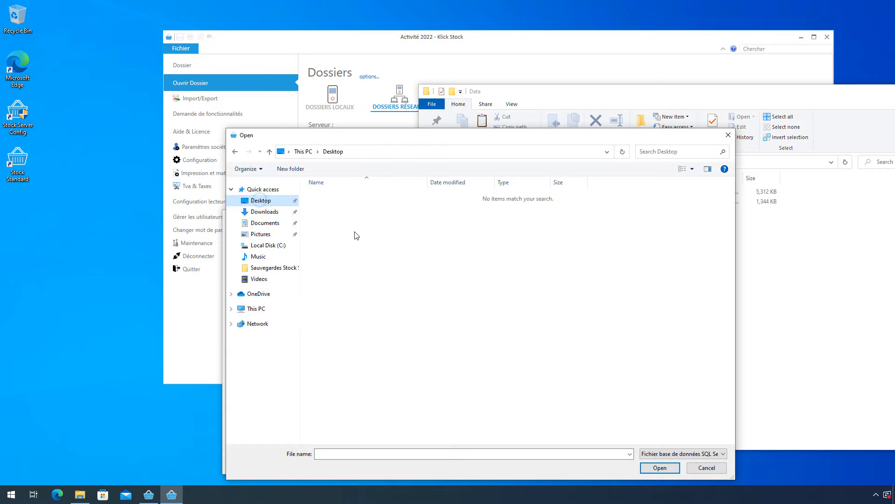
{"action": "left_click", "coordinate": [727, 136]}
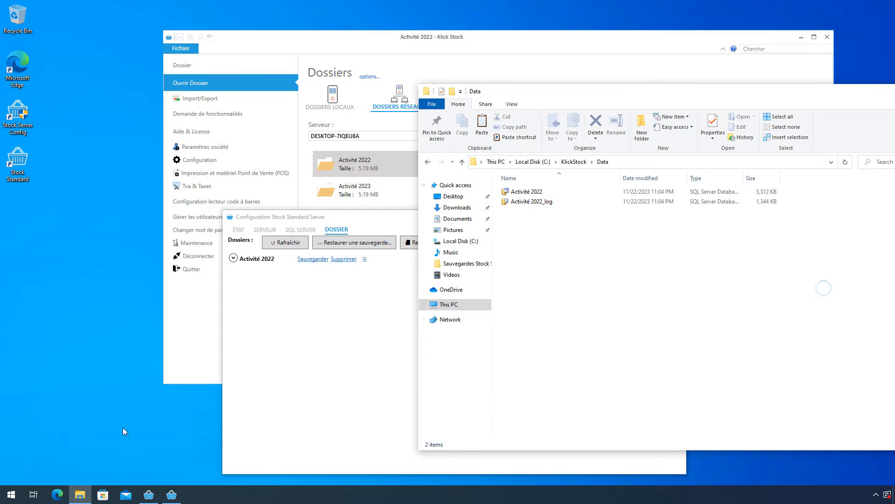
Search Windows for "service" and open the Services app.
{"action": "left_click", "coordinate": [7, 500]}
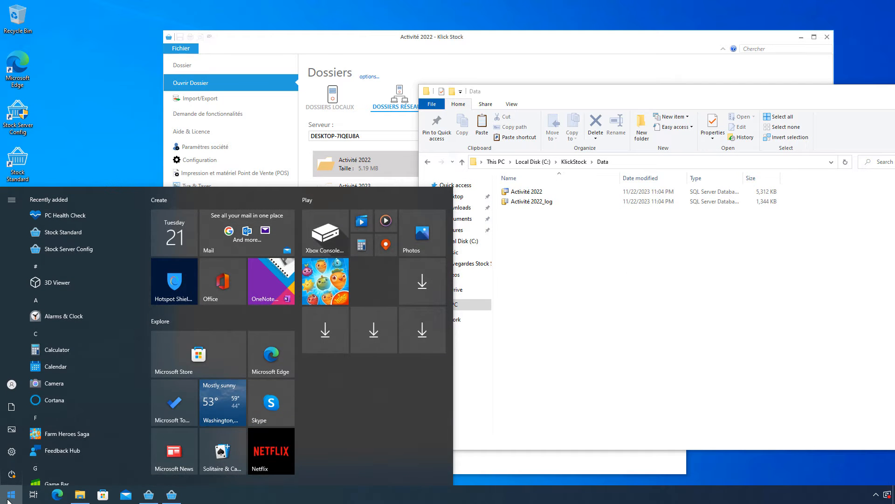
{"action": "type", "text": "service"}
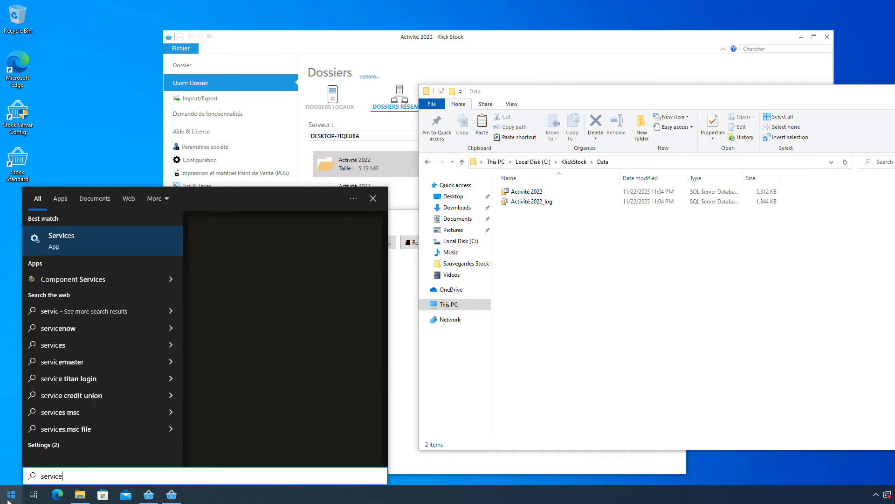
{"action": "left_click", "coordinate": [7, 499]}
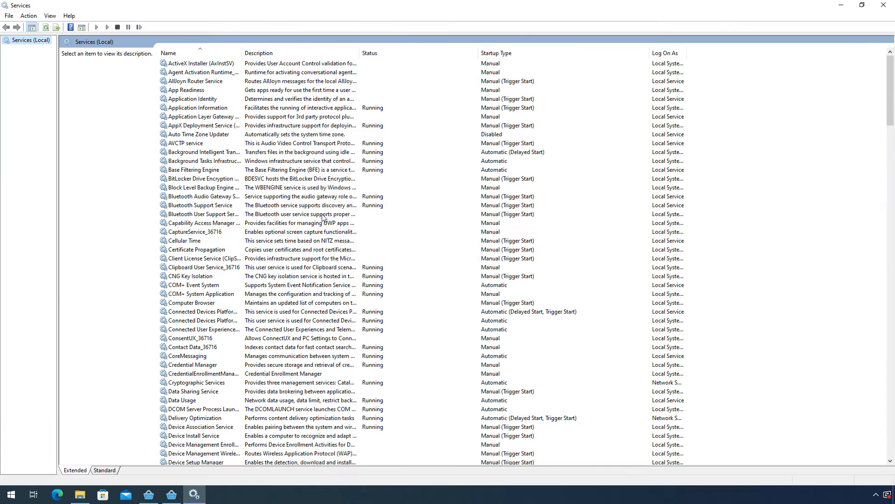
Find the SQL Server (KLICKSTOCK) service, stop it, and minimize the Services window.
{"action": "left_click", "coordinate": [213, 231]}
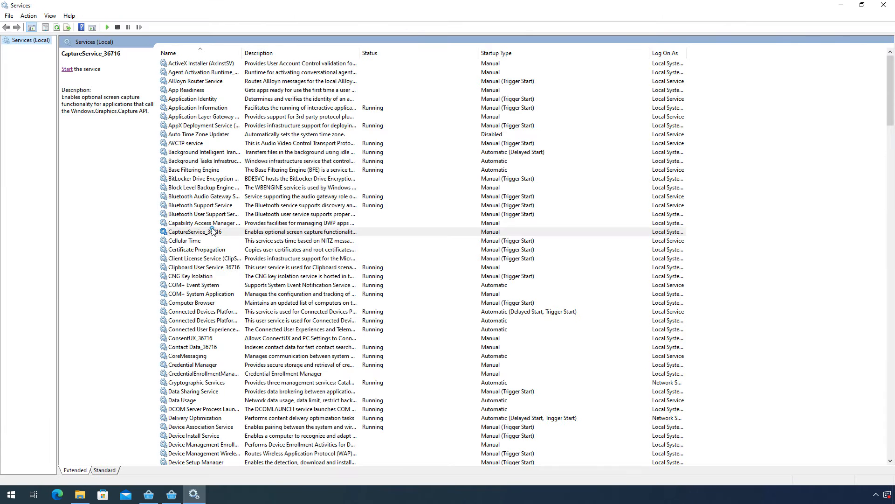
{"action": "left_click", "coordinate": [213, 231]}
{"action": "type", "text": "sql"}
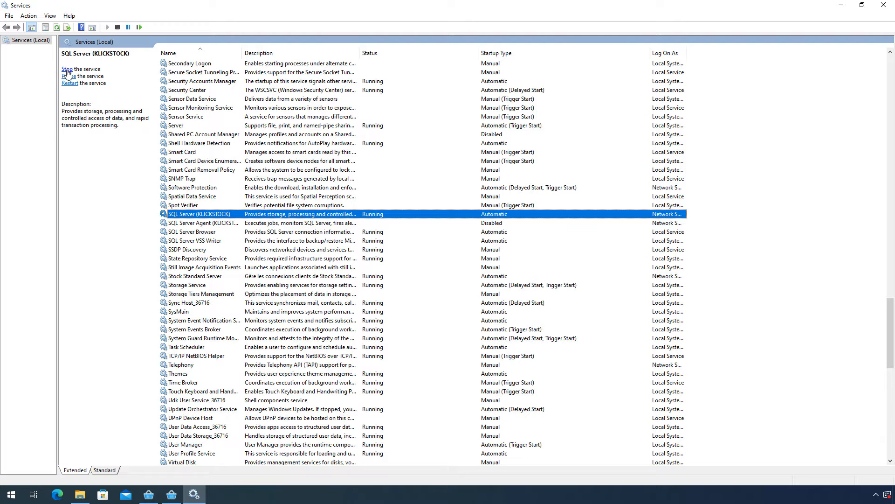
{"action": "left_click", "coordinate": [67, 69]}
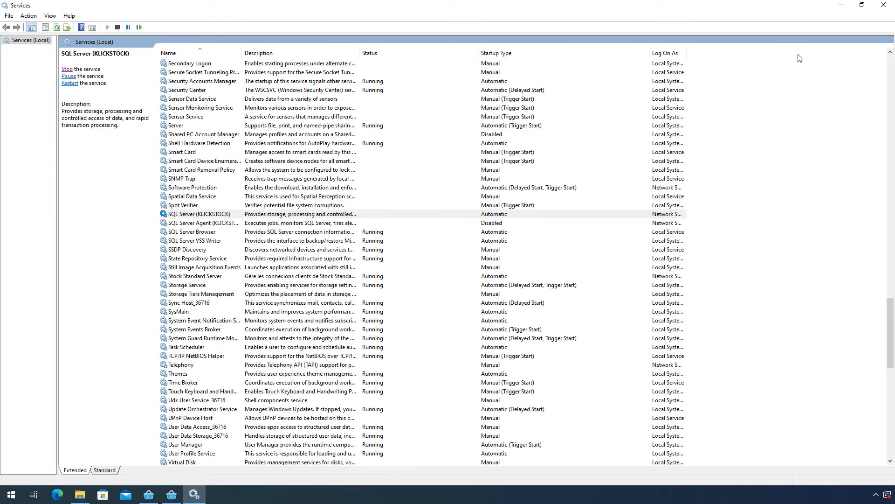
{"action": "left_click", "coordinate": [844, 6]}
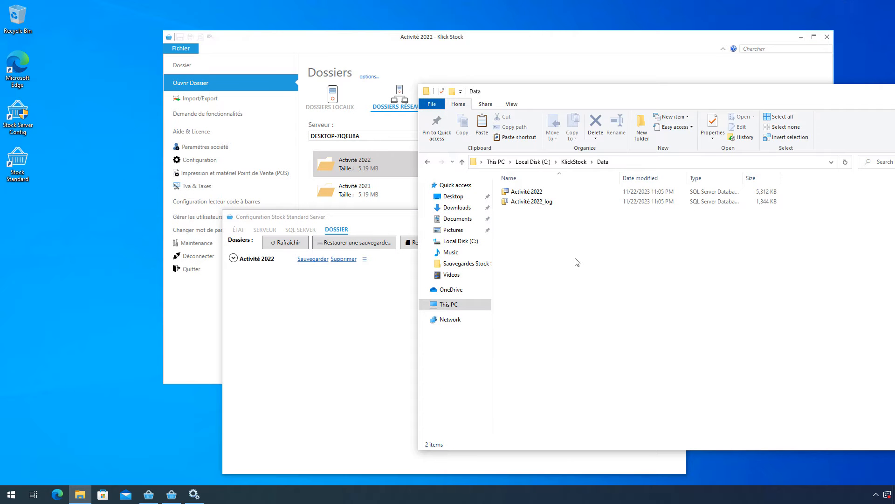
Copy the Data folder from C:\KlickStock to the desktop, granting administrator permission for the database files.
{"action": "left_click", "coordinate": [584, 161]}
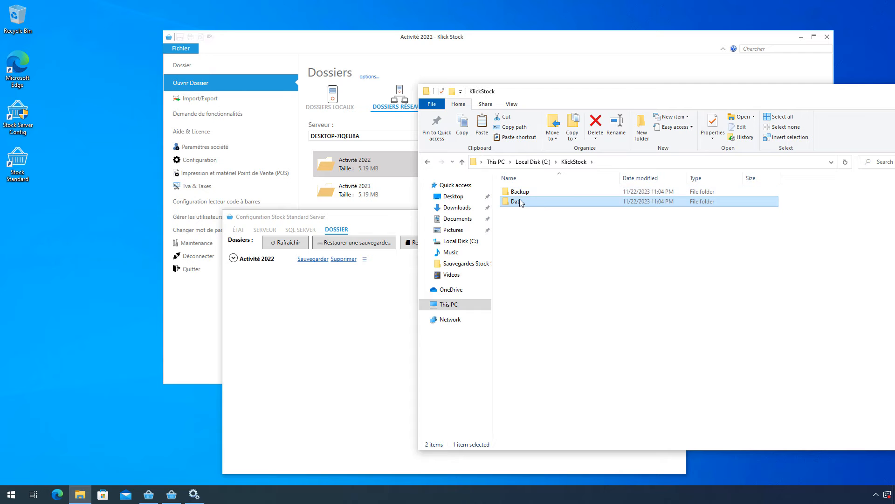
{"action": "left_click_drag", "start_coordinate": [519, 200], "coordinate": [107, 225]}
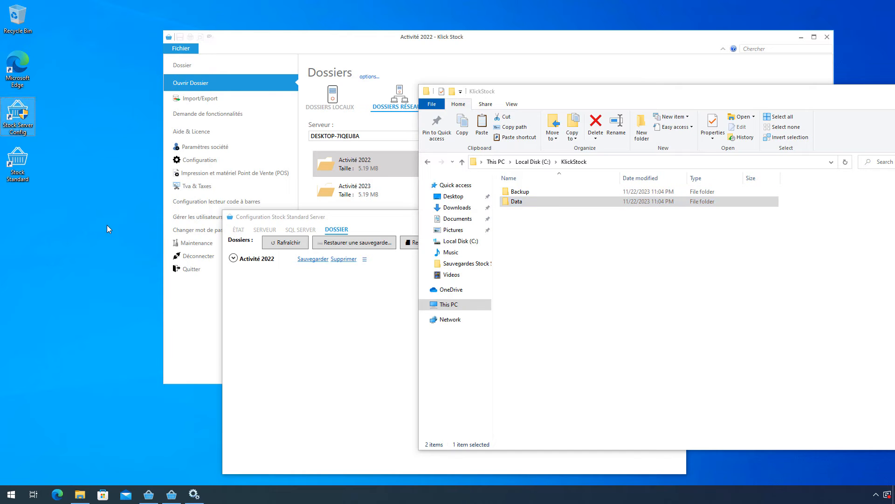
{"action": "left_click", "coordinate": [422, 201]}
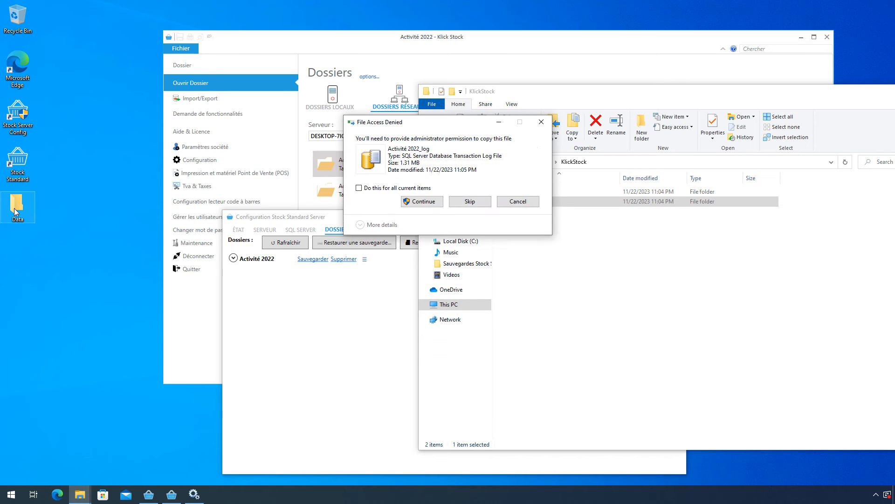
{"action": "left_click", "coordinate": [412, 202]}
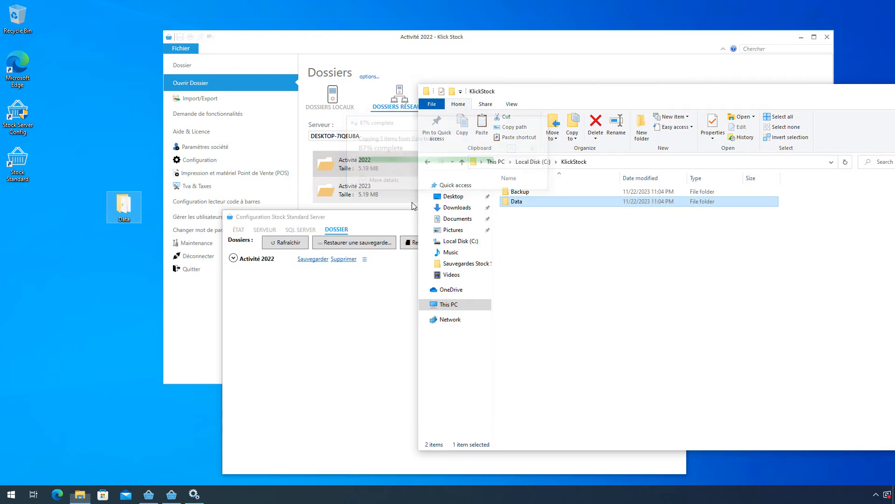
{"action": "left_click", "coordinate": [125, 254]}
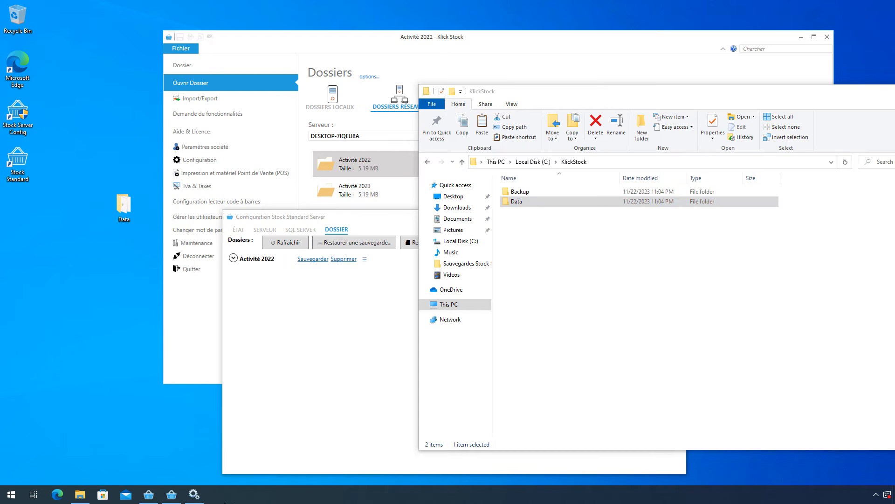
Return to Services, start the SQL Server (KLICKSTOCK) service, and minimize the window.
{"action": "left_click", "coordinate": [194, 495]}
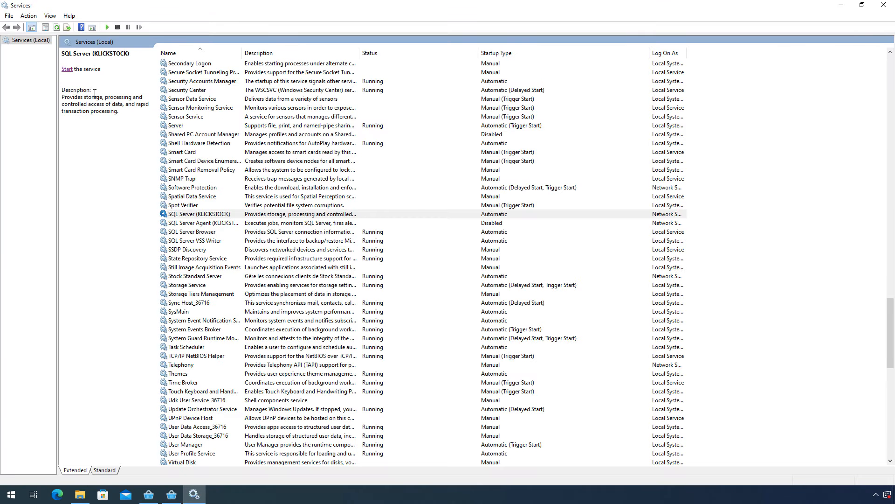
{"action": "left_click", "coordinate": [67, 69]}
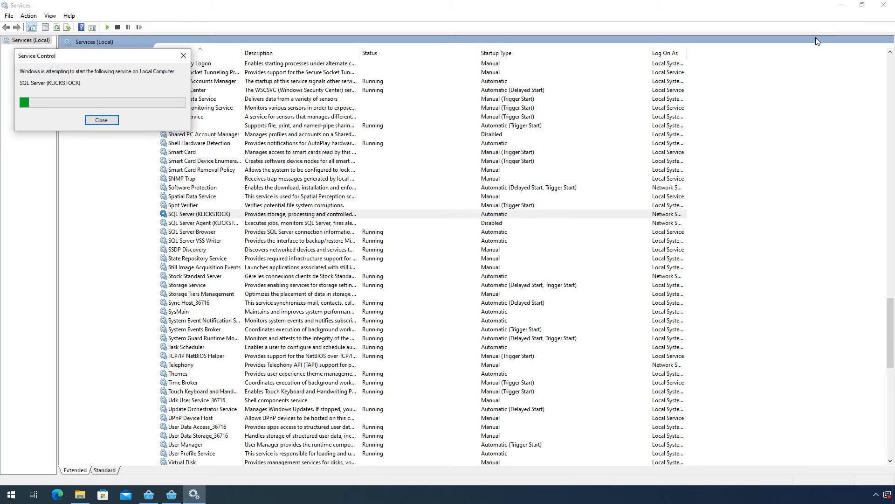
{"action": "left_click", "coordinate": [841, 5]}
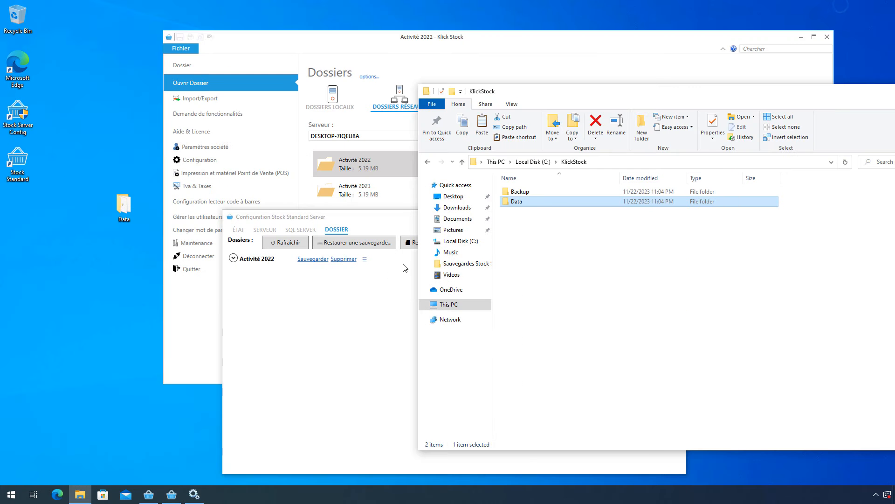
Switch to Configuration Stock Standard Server and delete the Activité 2022 dossier.
{"action": "left_click", "coordinate": [324, 367]}
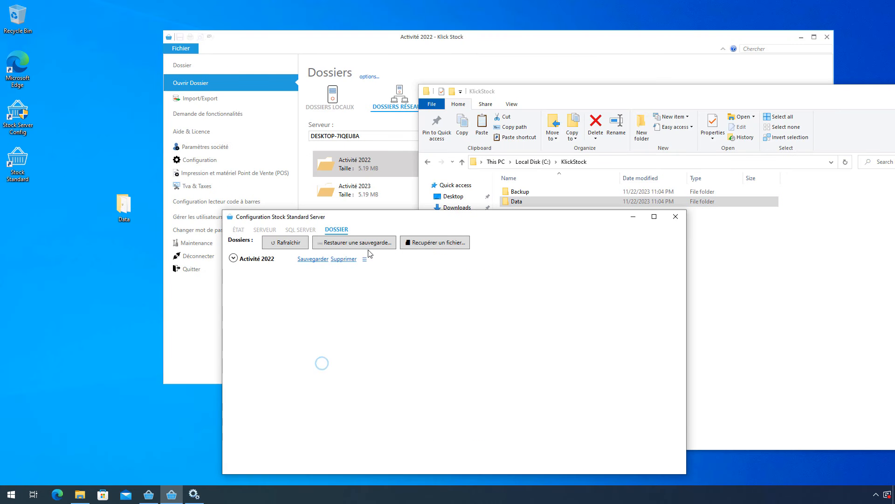
{"action": "left_click", "coordinate": [344, 259]}
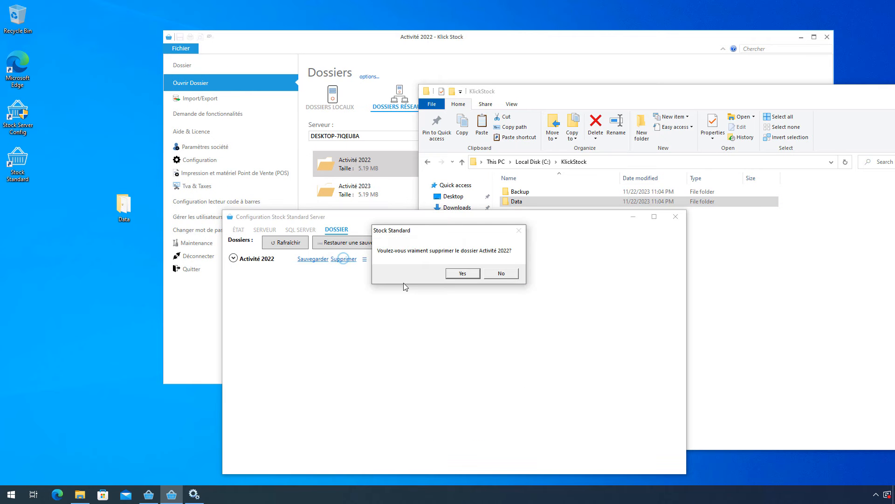
{"action": "left_click", "coordinate": [462, 274]}
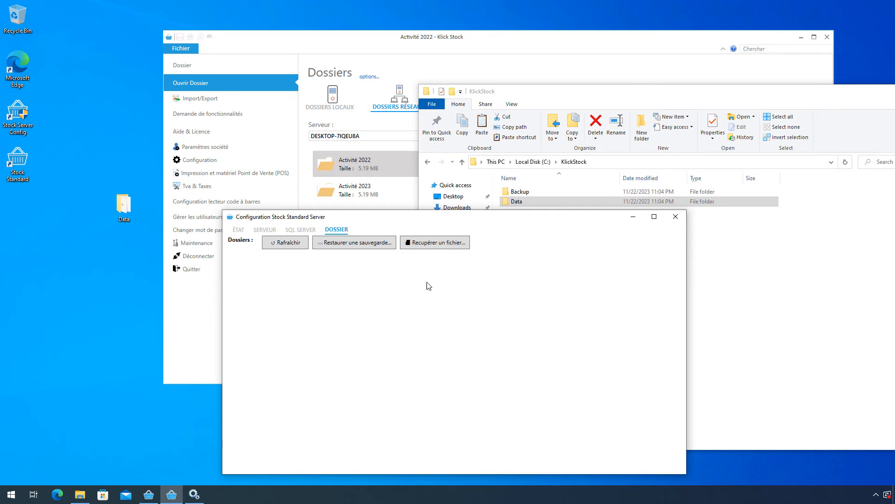
Open the desktop's Data folder to view the copied files, and recover the Activité 2022 dossier from its database file there.
{"action": "double_click", "coordinate": [114, 213]}
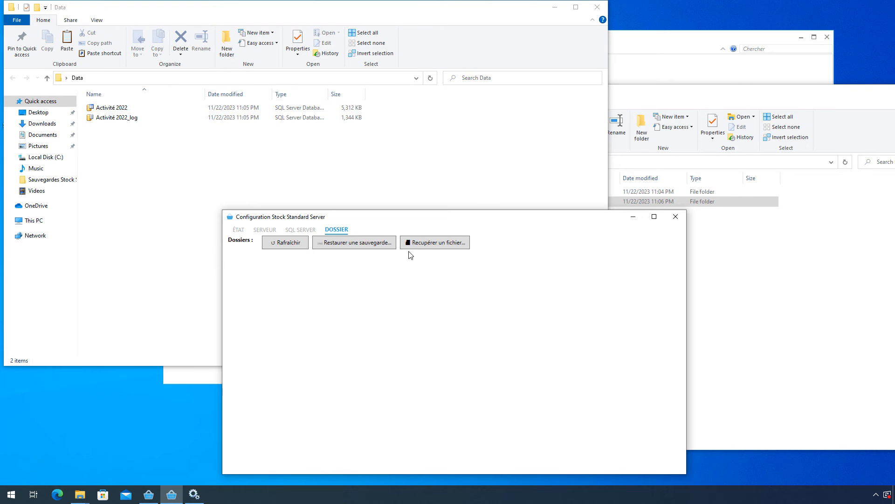
{"action": "left_click", "coordinate": [450, 243]}
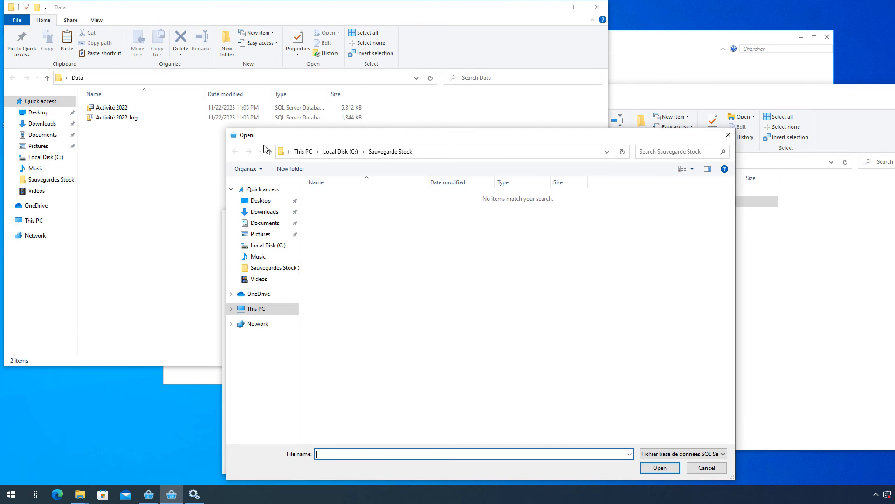
{"action": "left_click", "coordinate": [259, 201]}
{"action": "left_click", "coordinate": [327, 200]}
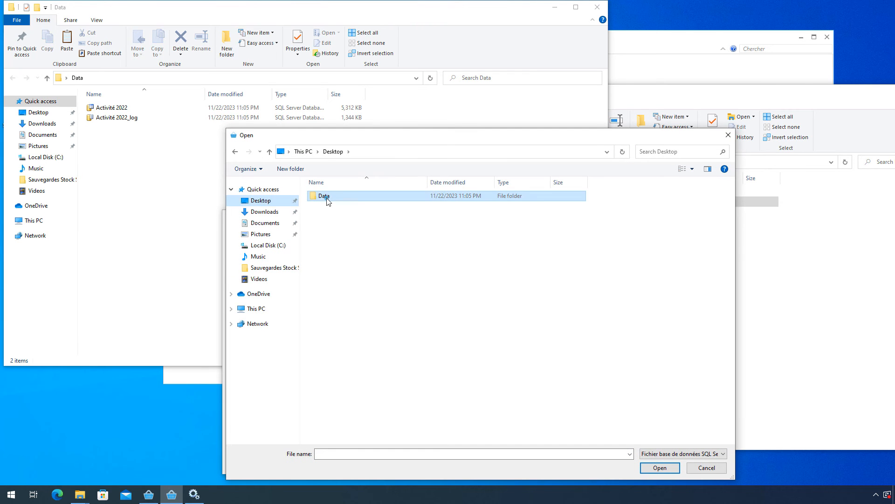
{"action": "double_click", "coordinate": [327, 197]}
{"action": "double_click", "coordinate": [342, 198]}
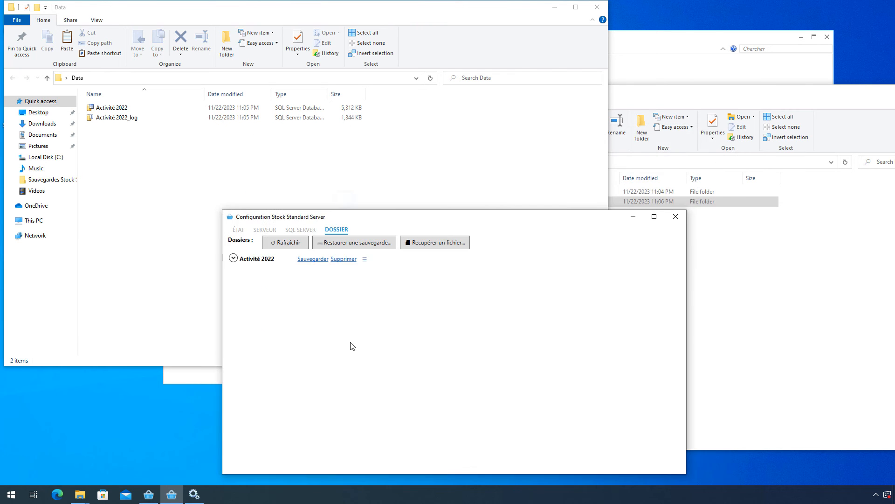